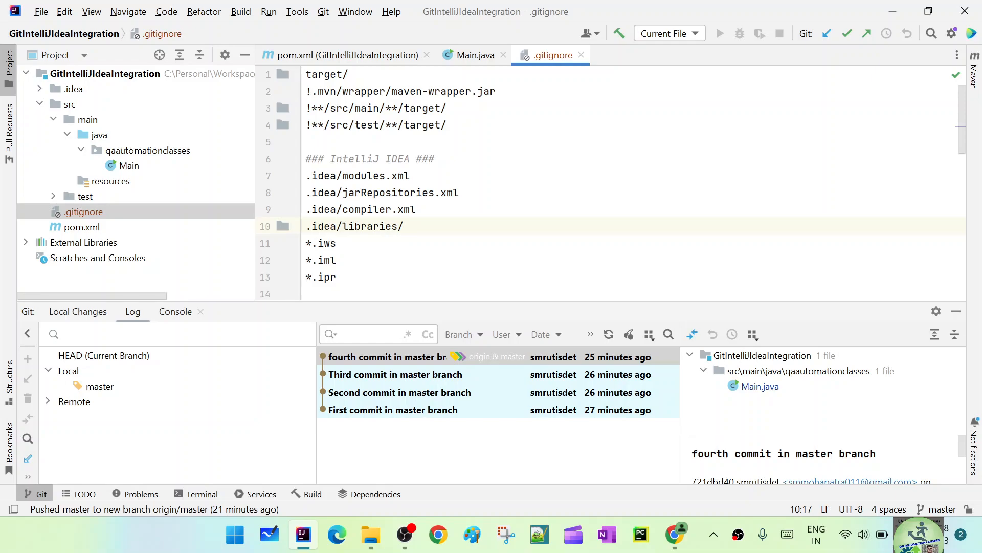
# Step: Remove the GitIntelliJIdeaIntegration module from the project
pyautogui.click(26, 74)
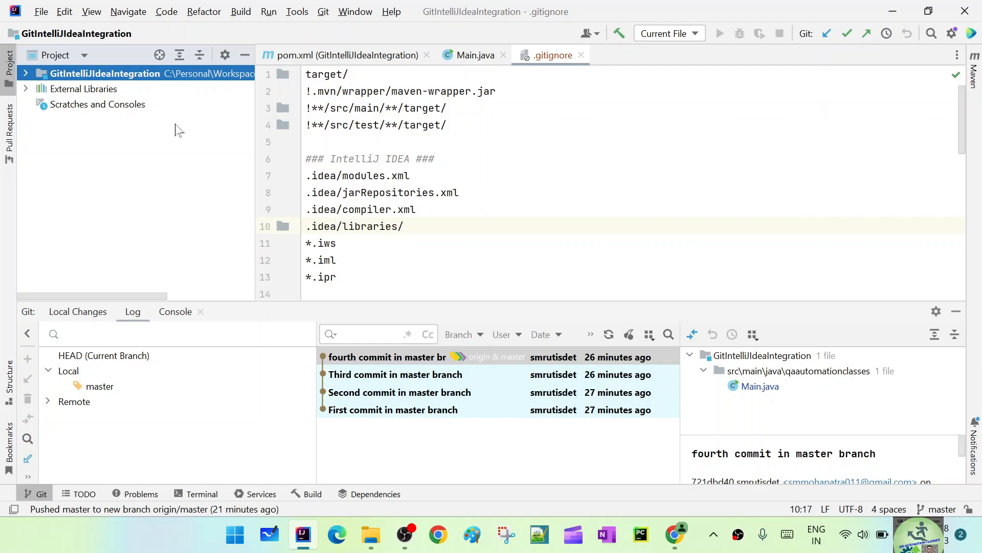
pyautogui.rightClick(137, 77)
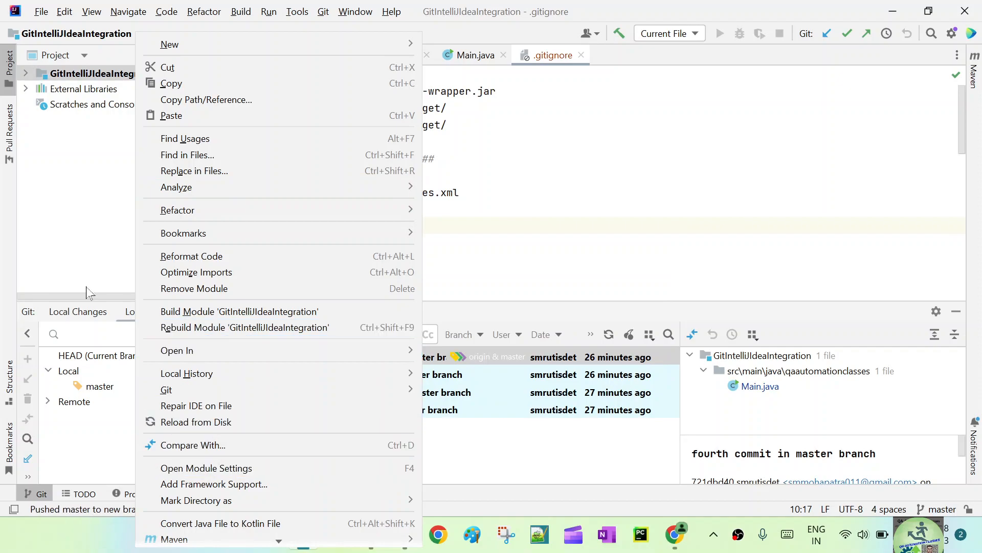
pyautogui.click(30, 222)
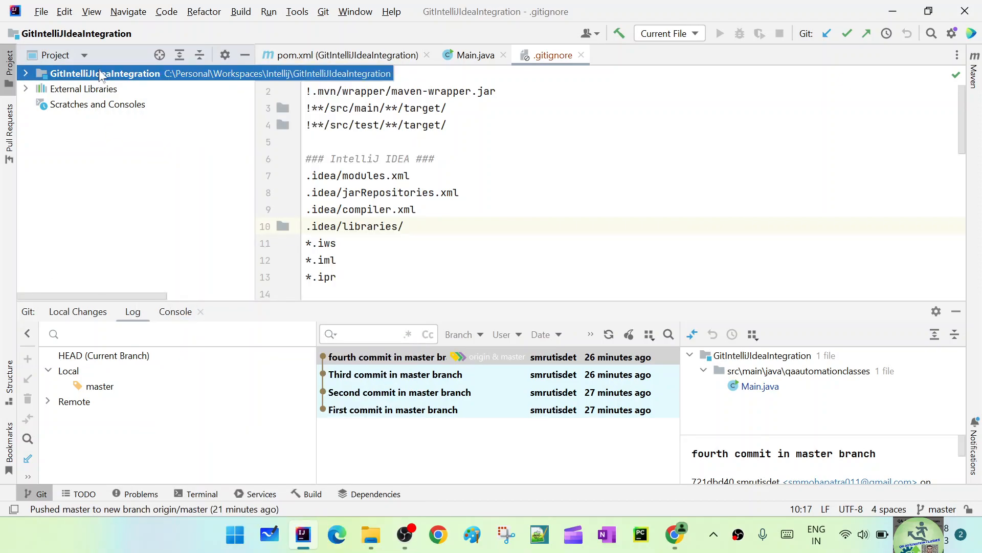
pyautogui.press('Delete')
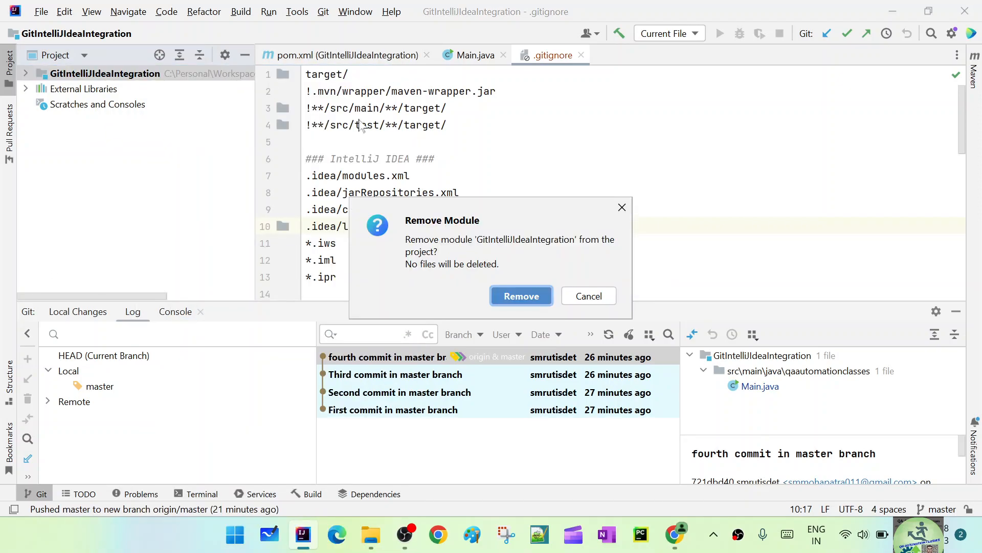
pyautogui.click(521, 296)
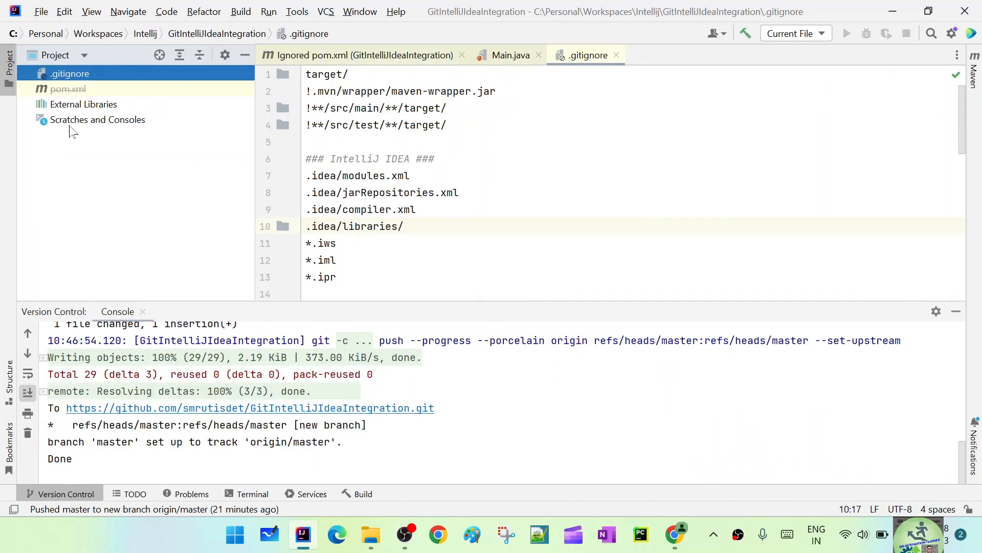
# Step: Close the .gitignore, Main.java and pom.xml files open in the editor
pyautogui.click(616, 54)
pyautogui.click(539, 55)
pyautogui.click(462, 55)
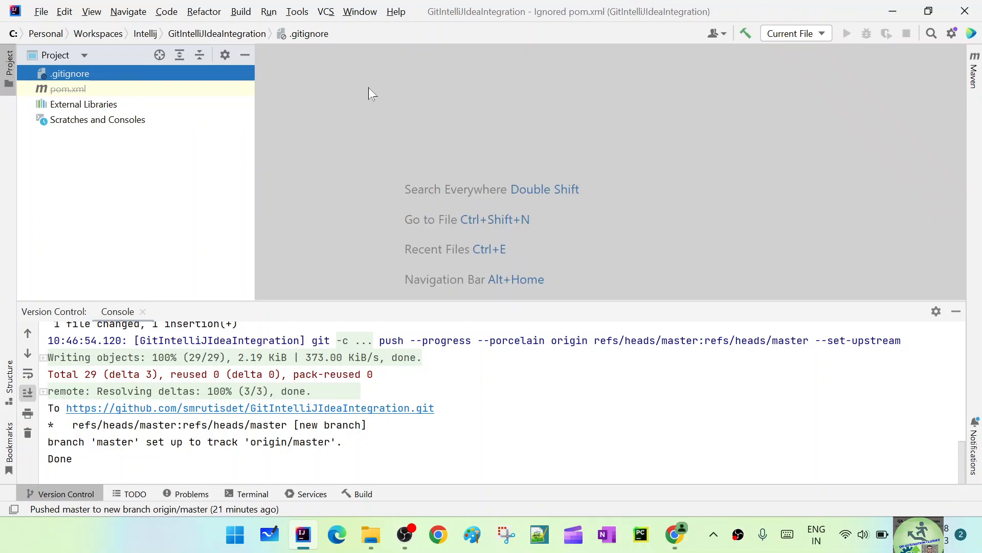
# Step: Minimize the IDE and open the folder C:\Personal\Workspaces\Intellij in File Explorer
pyautogui.click(893, 11)
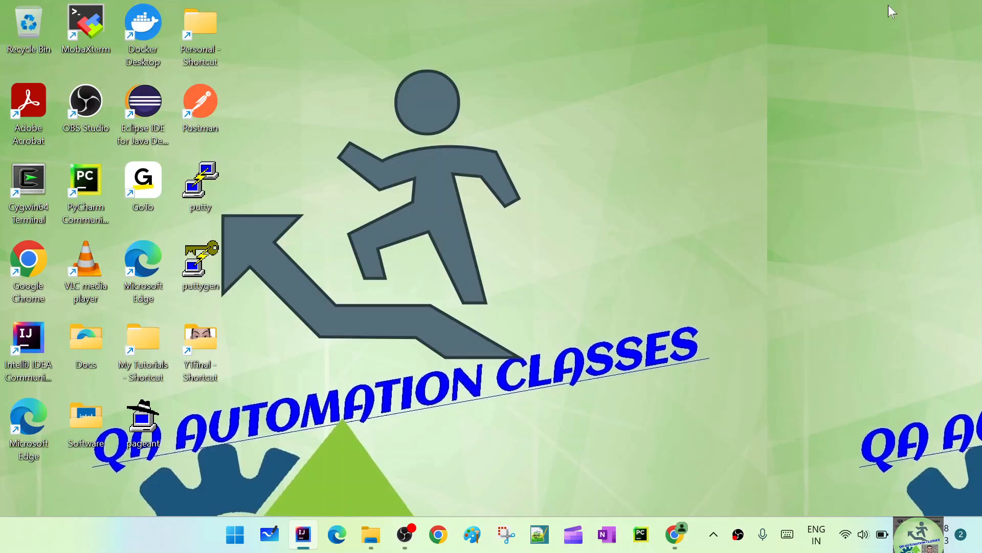
pyautogui.moveTo(372, 539)
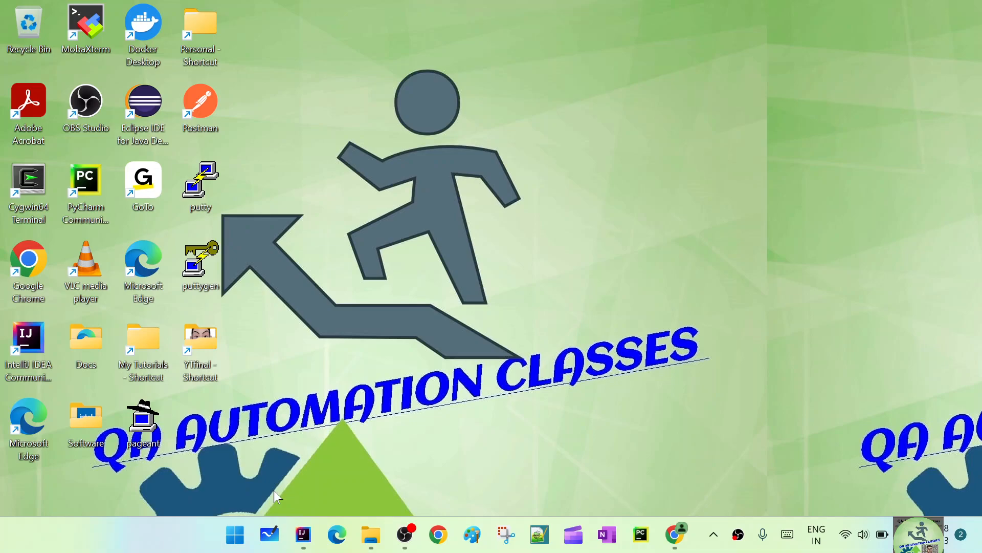
pyautogui.press('super+e')
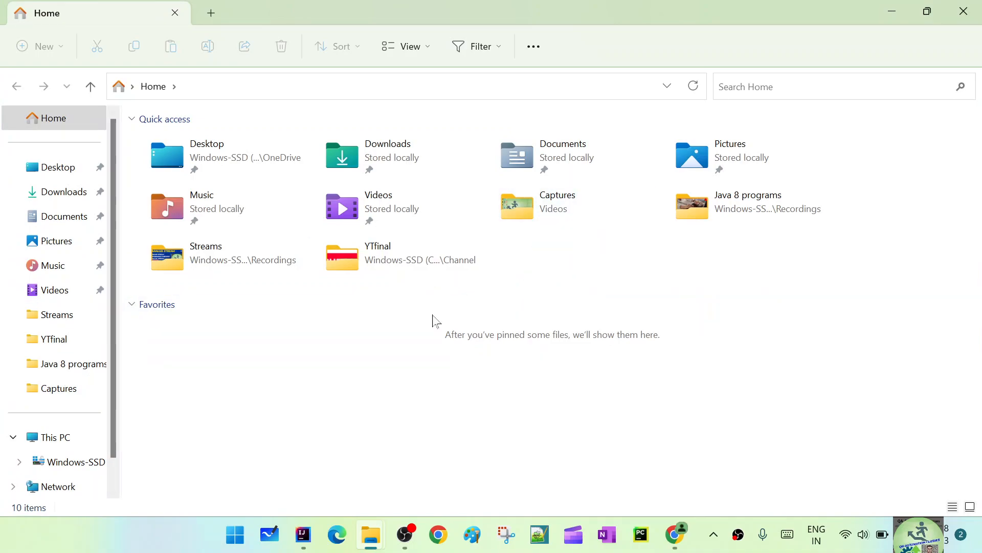
pyautogui.scroll(-1, 77, 388)
pyautogui.click(69, 438)
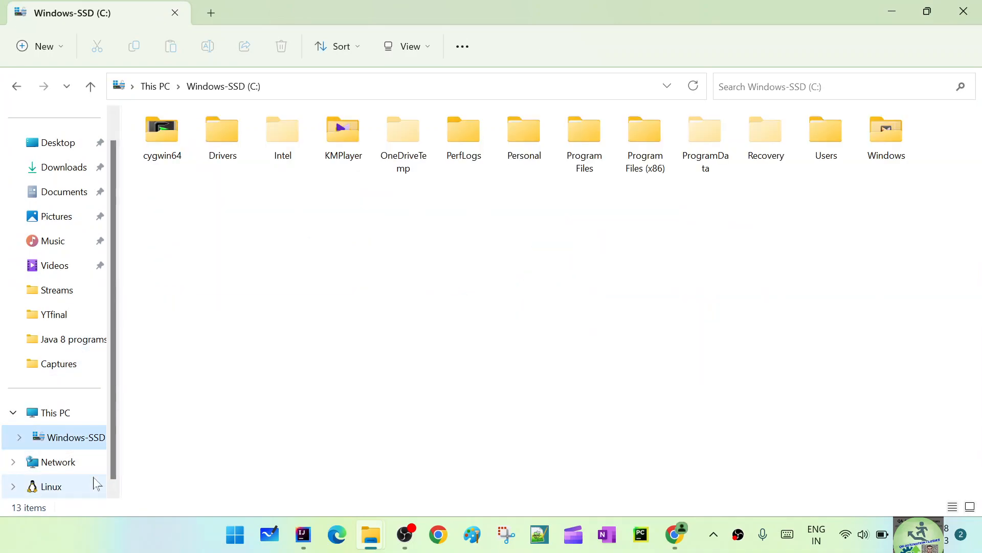
pyautogui.doubleClick(538, 139)
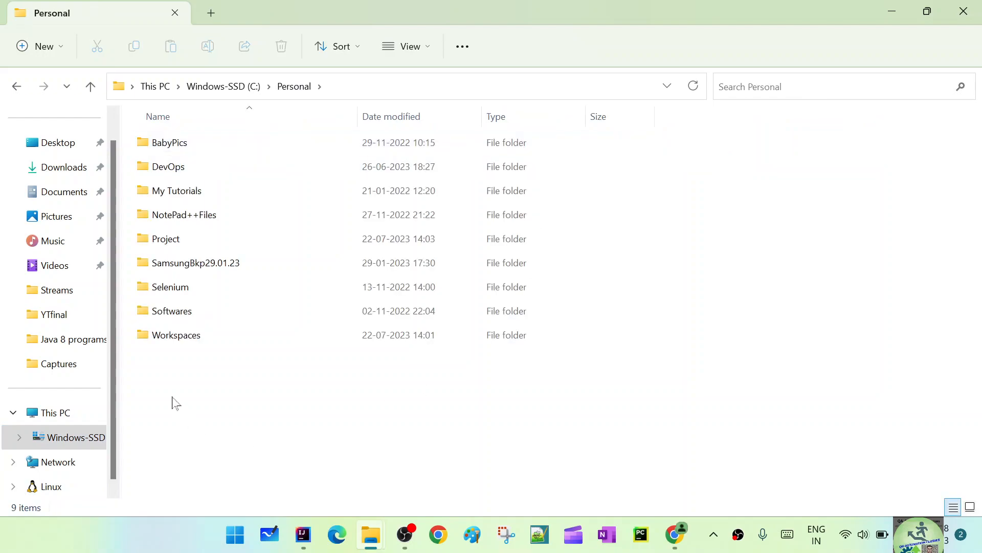
pyautogui.doubleClick(184, 335)
pyautogui.doubleClick(191, 152)
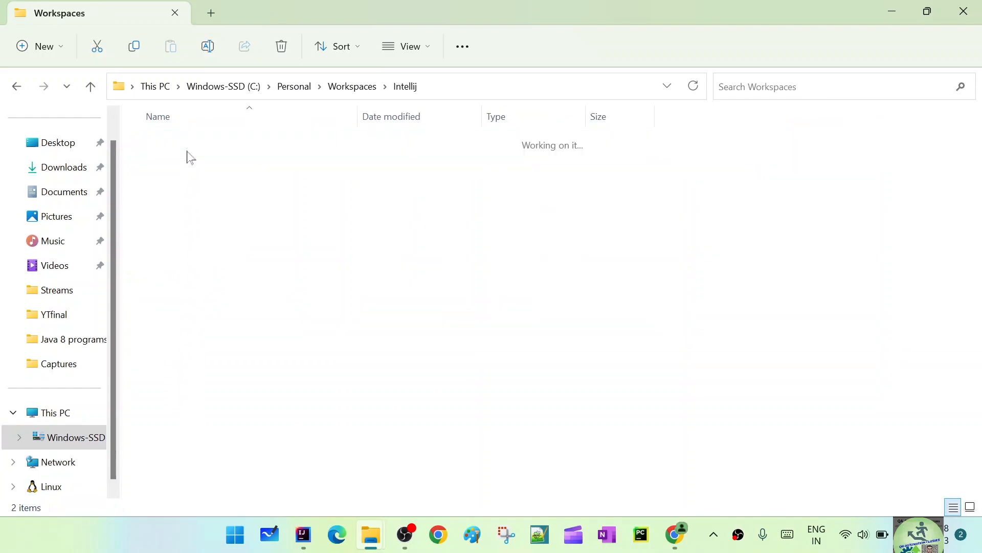
# Step: Delete the GitIntelliJIdeaIntegration folder from the Intellij workspace folder
pyautogui.click(207, 148)
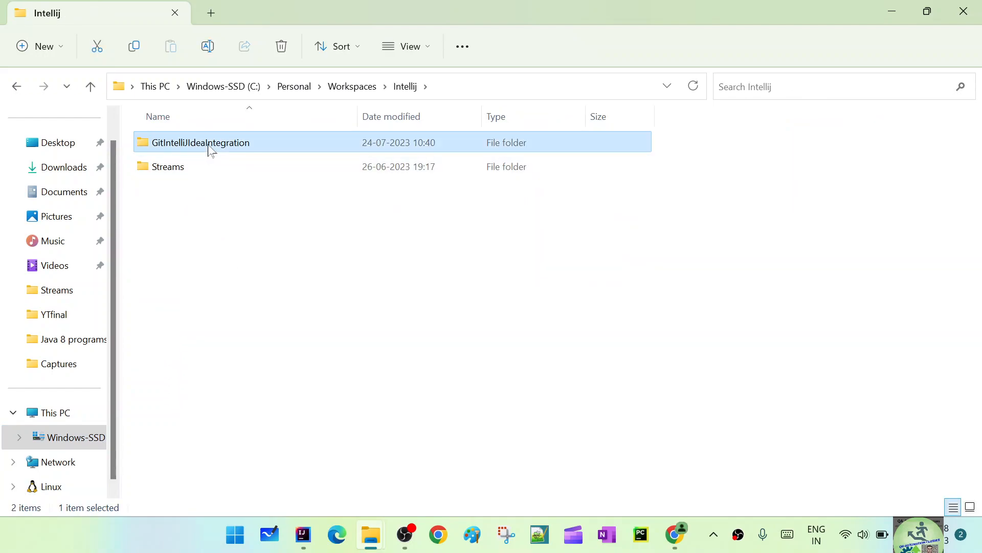
pyautogui.rightClick(248, 150)
pyautogui.click(357, 162)
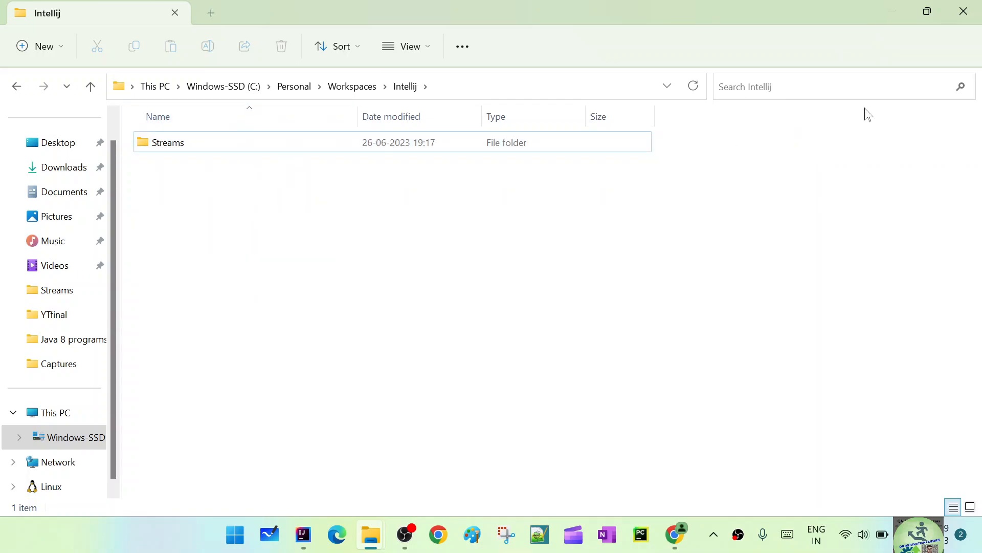
# Step: View the GitHub profile page in Chrome, and return to IntelliJ IDEA to exit it
pyautogui.click(674, 538)
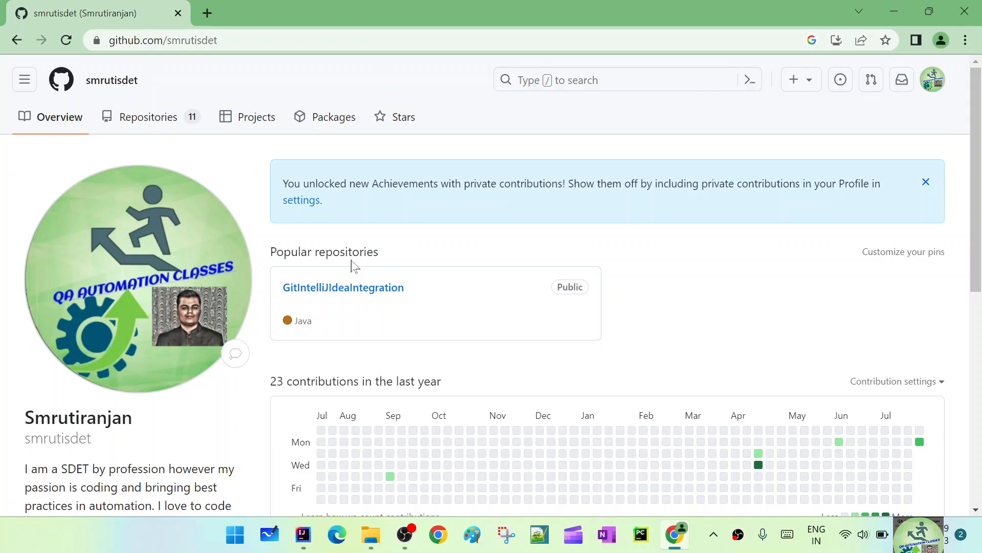
pyautogui.click(304, 535)
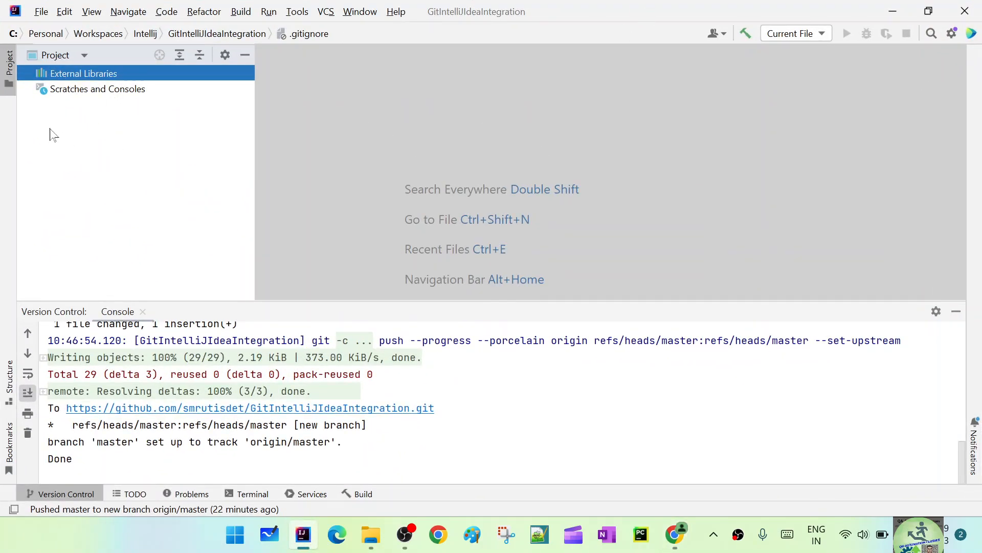
pyautogui.click(958, 14)
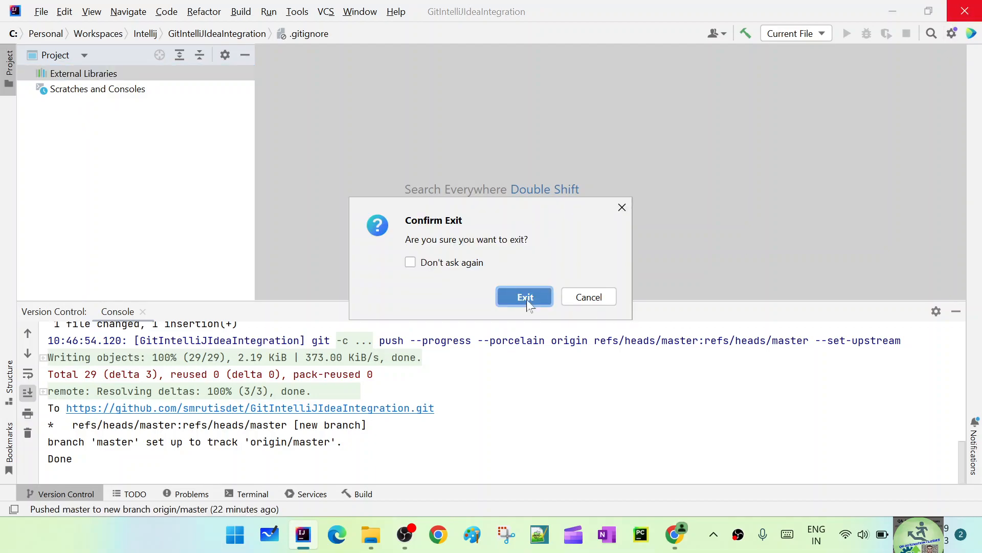
pyautogui.click(510, 301)
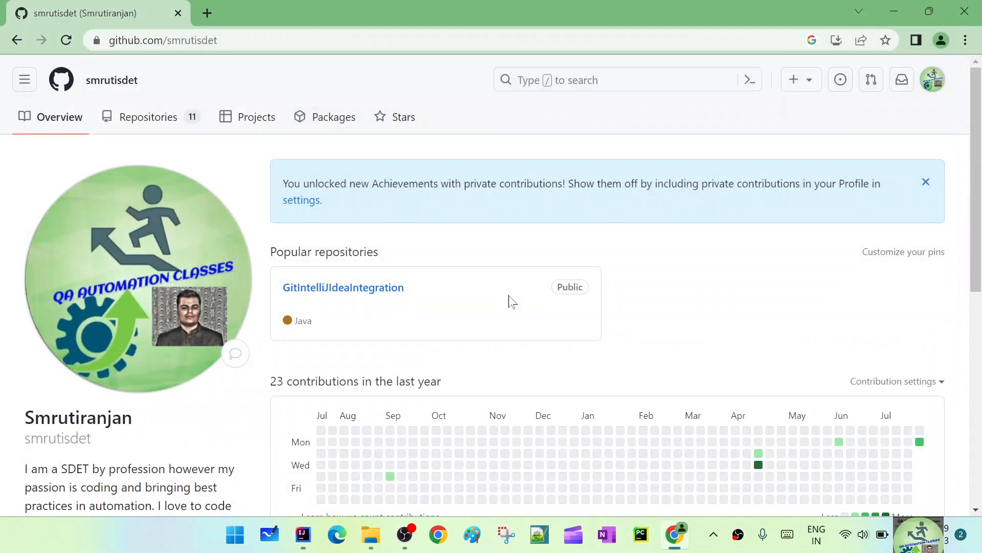
# Step: Relaunch IntelliJ IDEA and remove GitIntelliJIdeaIntegration from the recent projects
pyautogui.click(895, 11)
pyautogui.click(895, 10)
pyautogui.rightClick(384, 146)
pyautogui.click(425, 210)
pyautogui.click(300, 535)
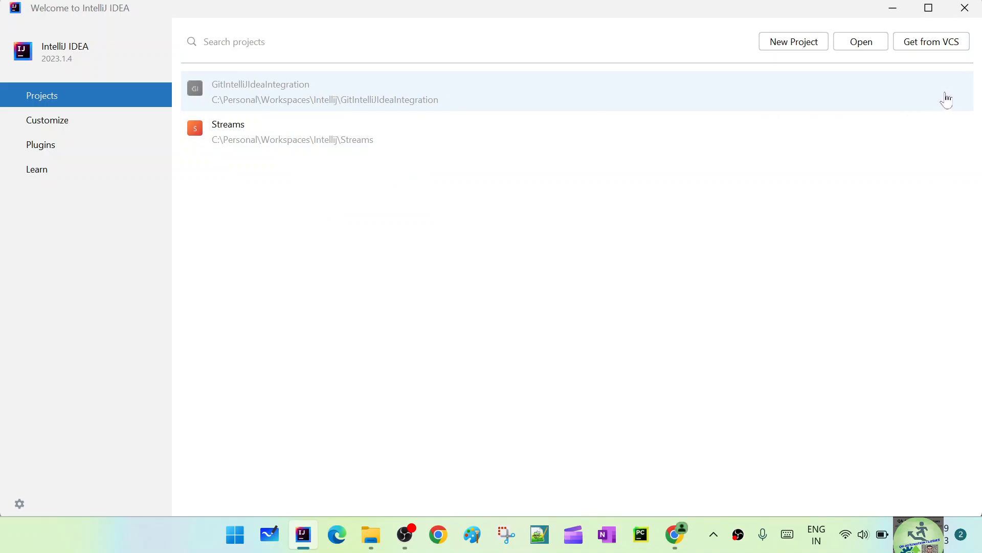
pyautogui.click(947, 93)
pyautogui.click(512, 291)
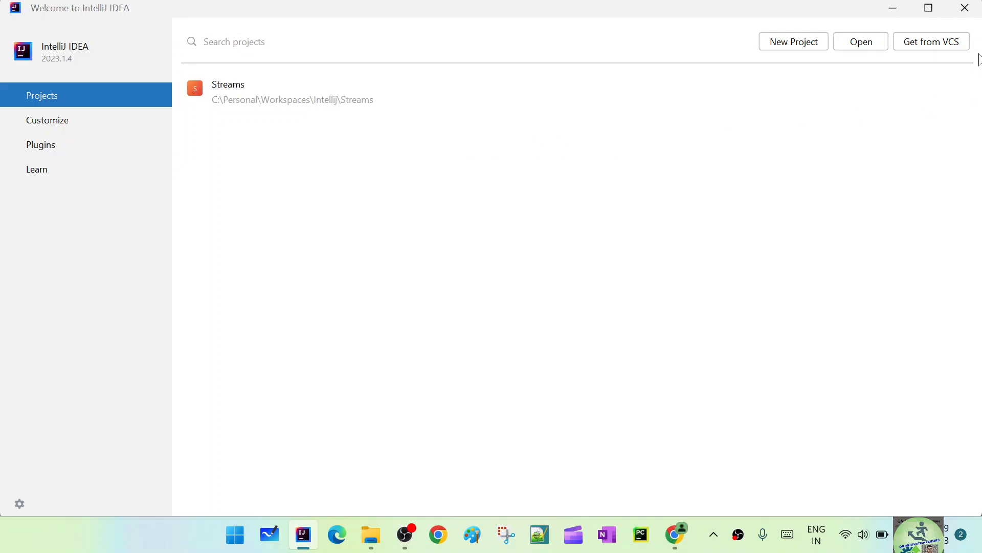
# Step: Start getting a project from version control, look at the GitHub account source, and choose the repository URL source
pyautogui.click(937, 43)
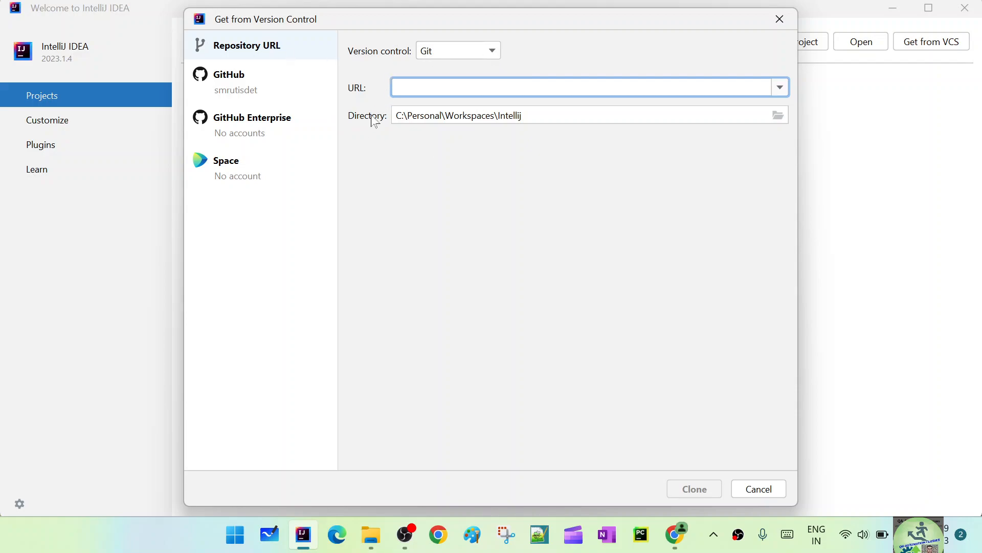
pyautogui.click(253, 96)
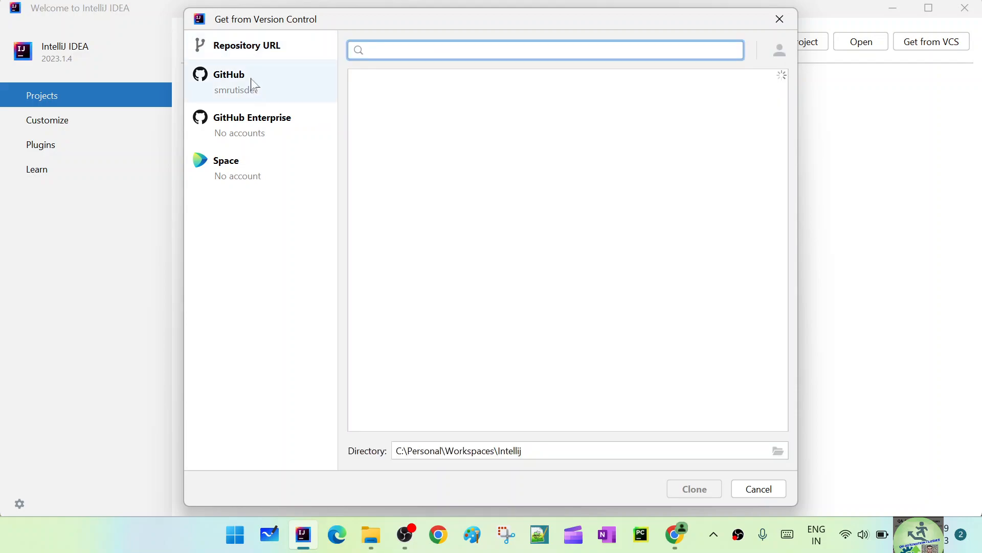
pyautogui.click(263, 53)
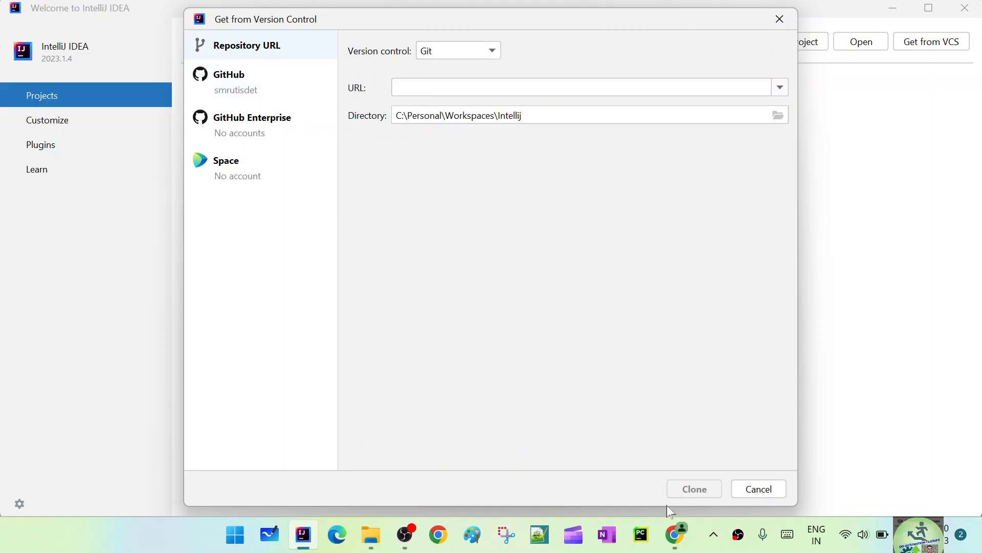
# Step: Open the GitIntelliJIdeaIntegration repository on GitHub in Chrome and copy its HTTPS clone URL
pyautogui.click(676, 534)
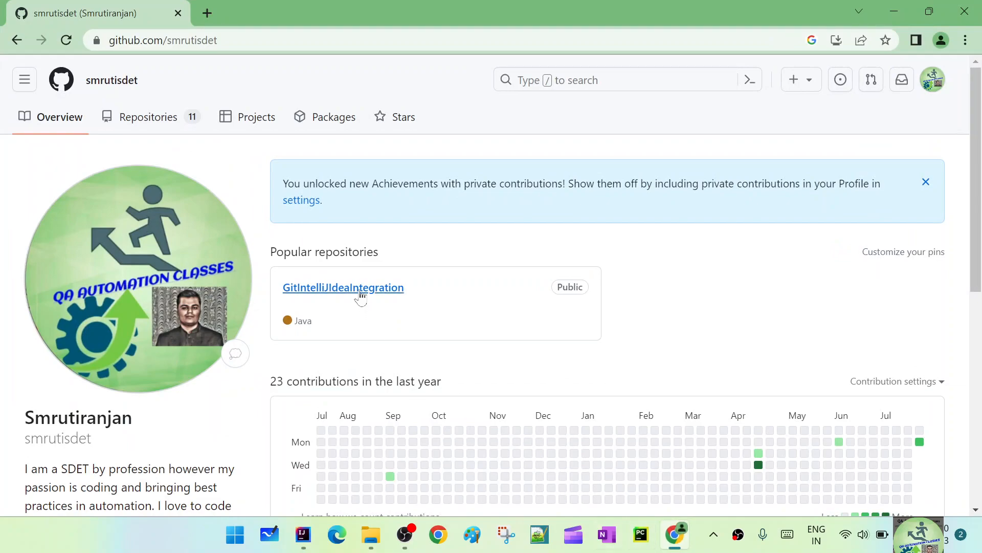
pyautogui.click(361, 289)
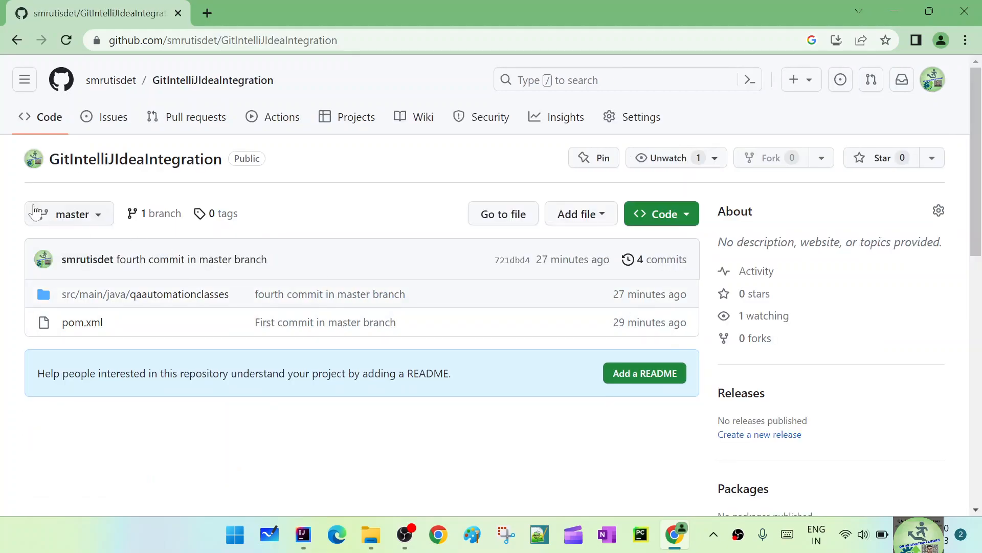
pyautogui.click(659, 220)
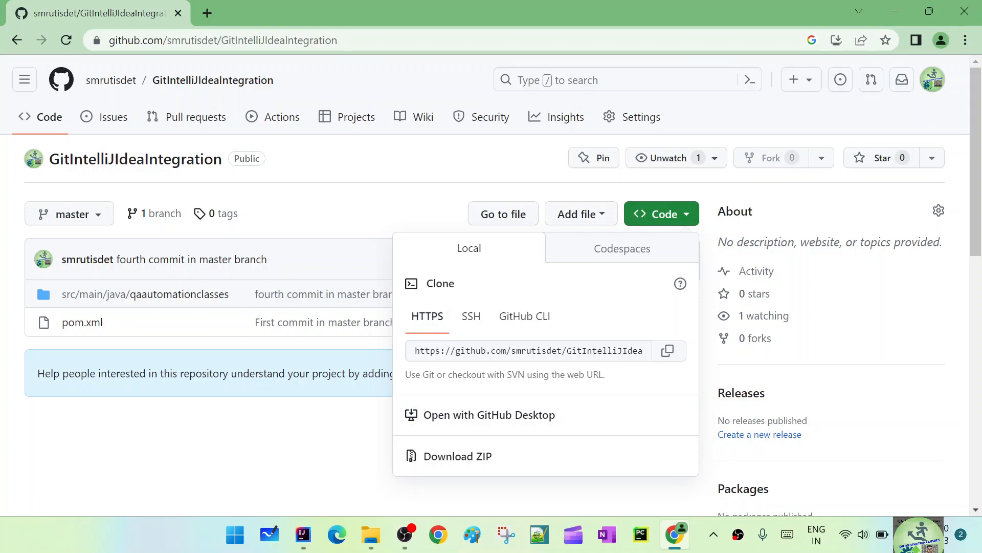
pyautogui.click(666, 352)
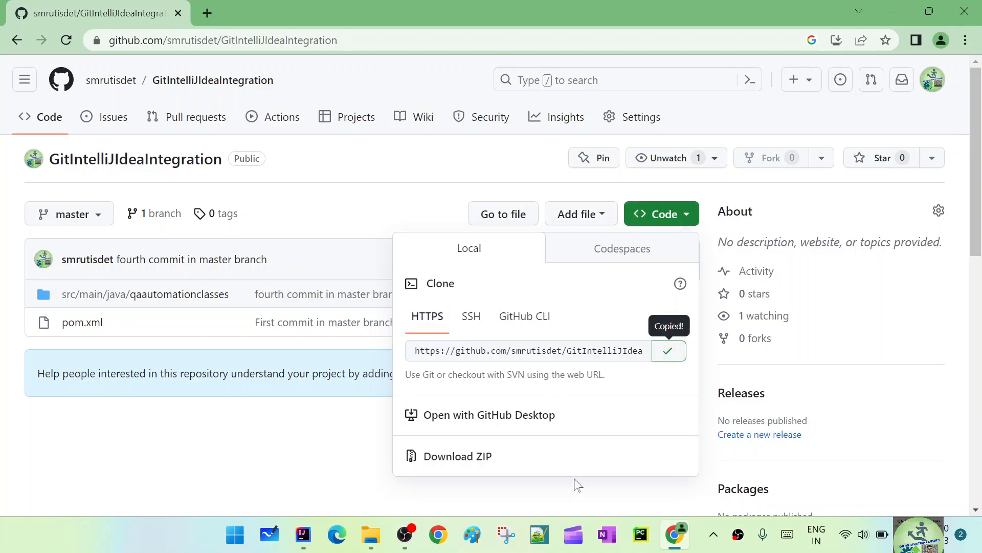
# Step: Return to IntelliJ IDEA and enter the copied GitIntelliJIdeaIntegration.git address as the repository URL
pyautogui.click(303, 534)
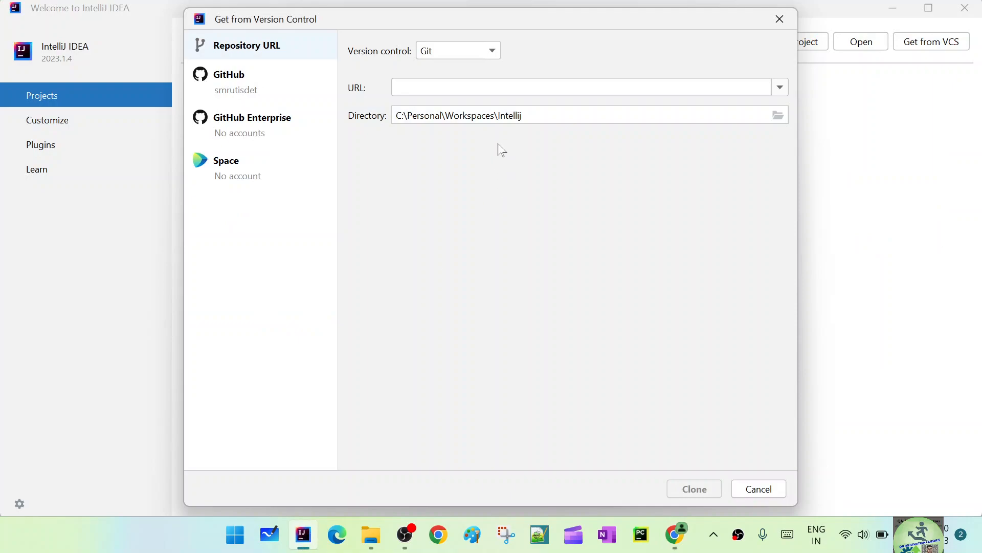
pyautogui.click(512, 88)
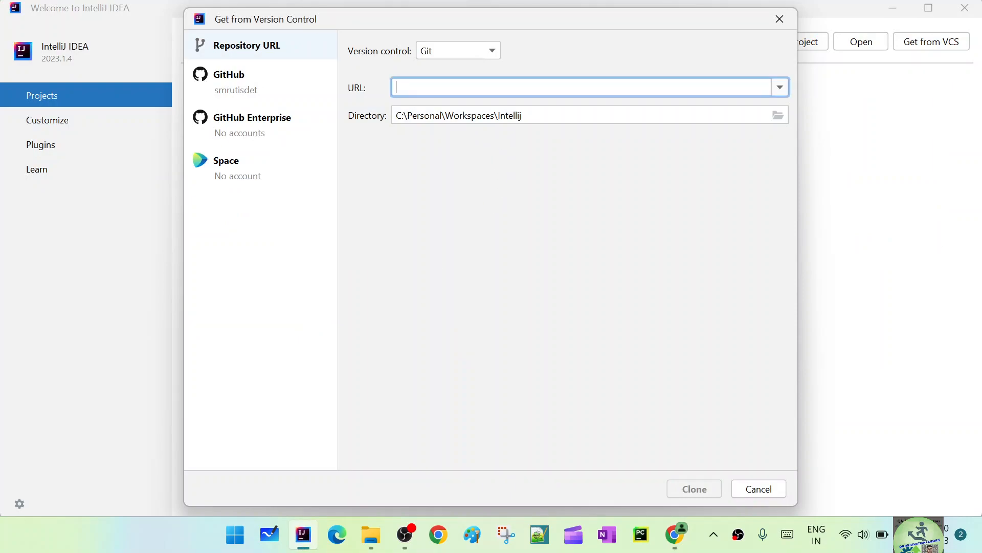
pyautogui.hotkey('ctrl', 'v')
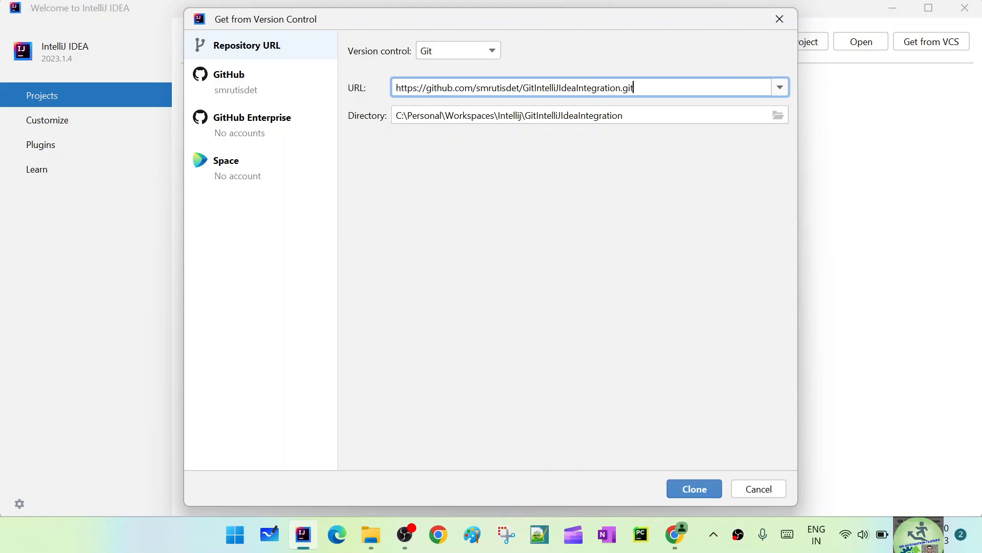
# Step: Check the Intellij folder in File Explorer, clone the repository into C:\Personal\Workspaces\Intellij\GitIntelliJIdeaIntegration from IntelliJ IDEA, and maximize the project window
pyautogui.moveTo(370, 535)
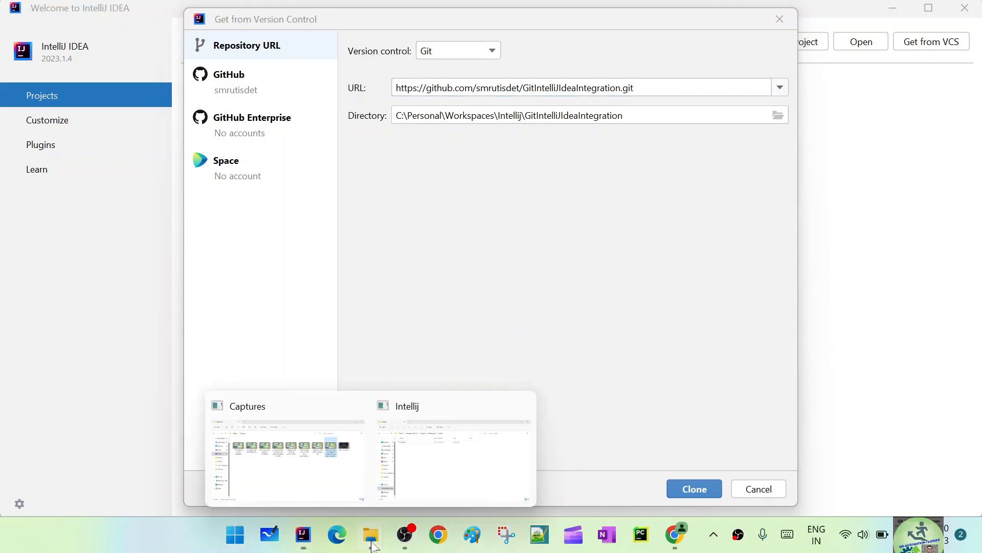
pyautogui.click(420, 476)
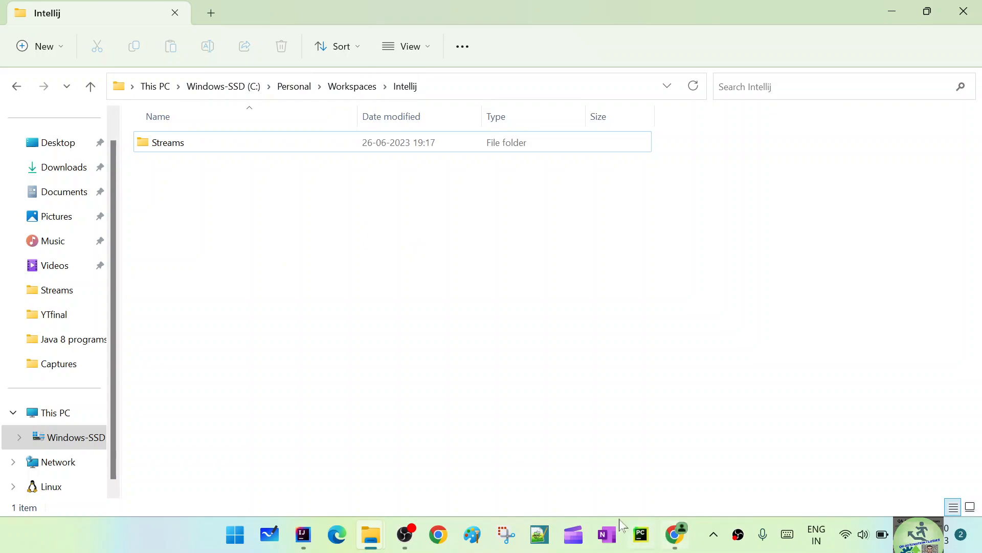
pyautogui.click(303, 534)
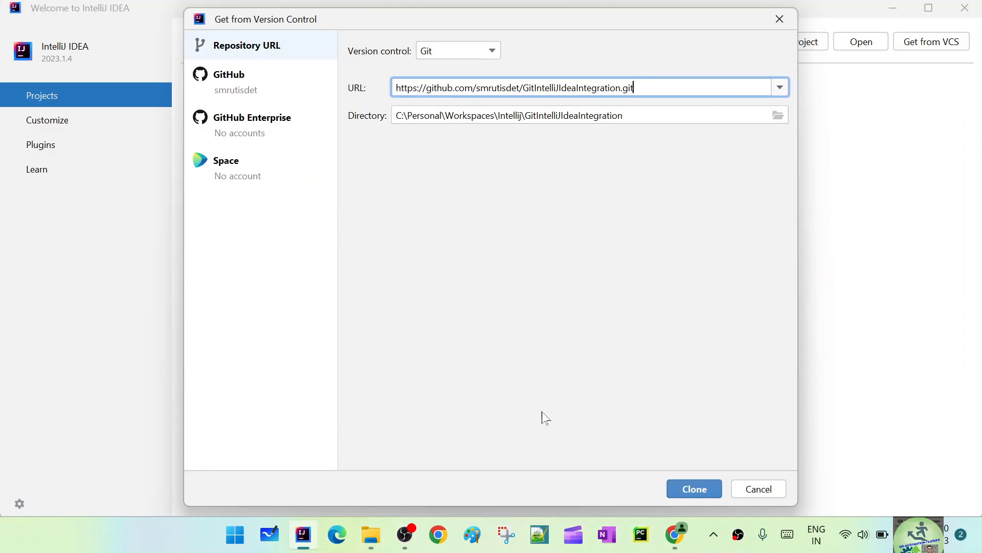
pyautogui.click(685, 490)
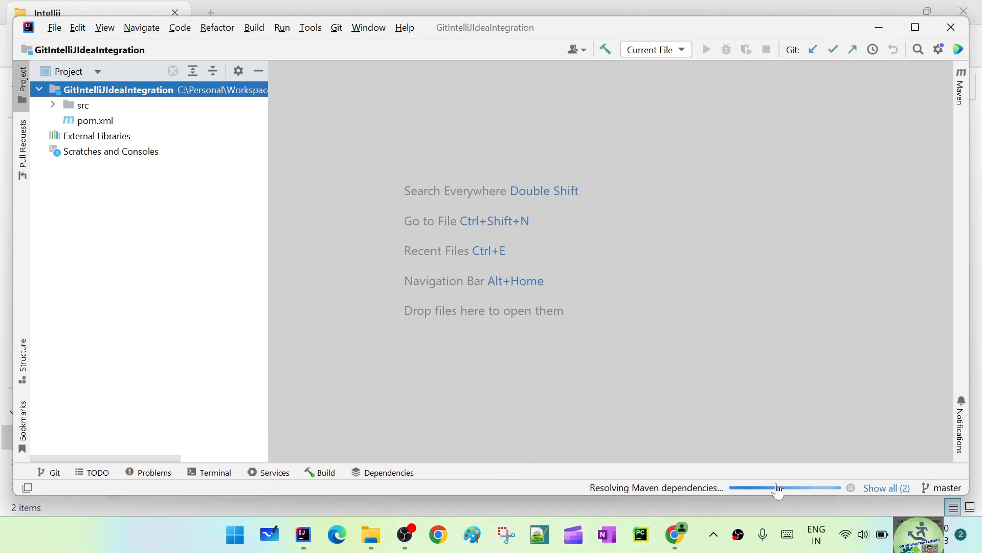
pyautogui.click(916, 27)
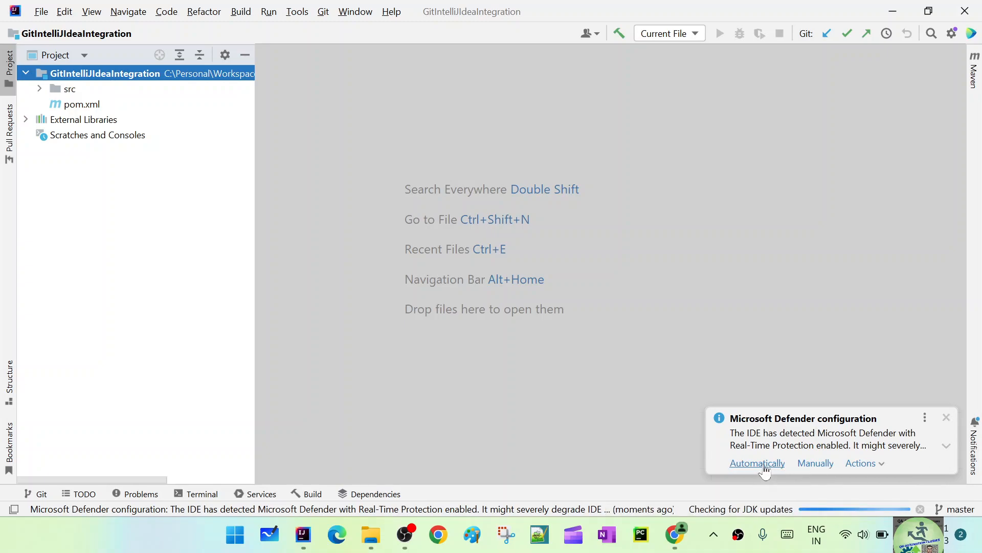
# Step: Dismiss the Microsoft Defender notification and open the Main class from the qaautomationclasses package under src/main/java
pyautogui.click(950, 418)
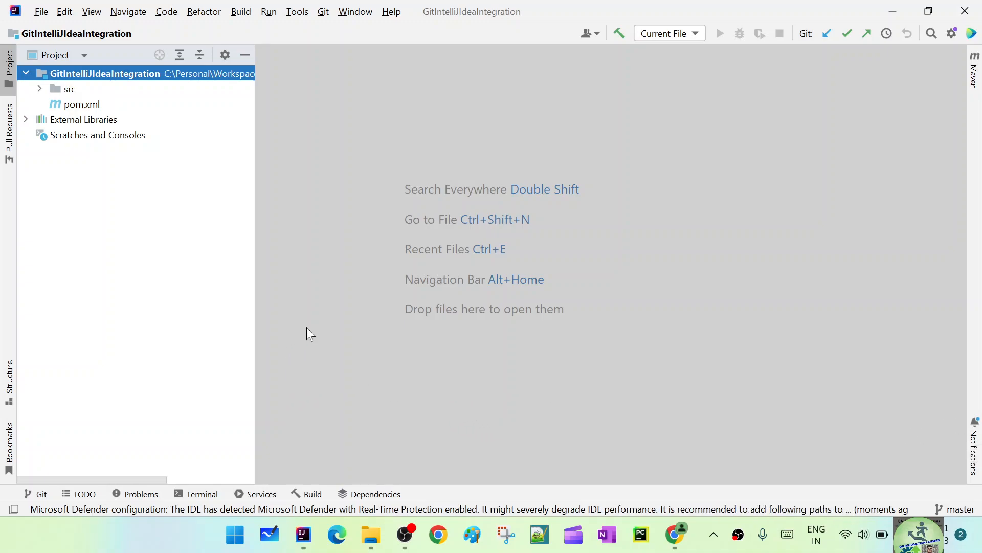
pyautogui.click(40, 90)
pyautogui.click(131, 152)
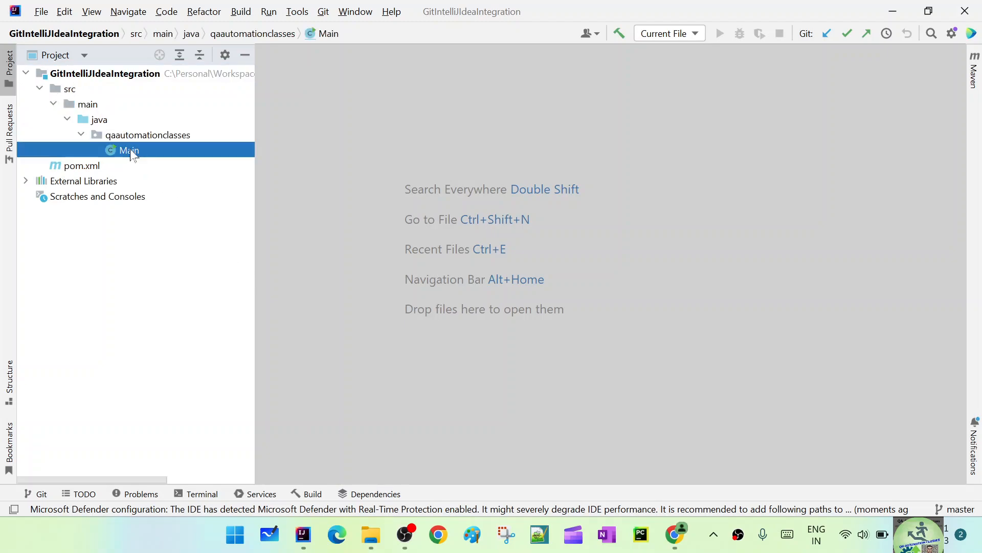
pyautogui.doubleClick(131, 152)
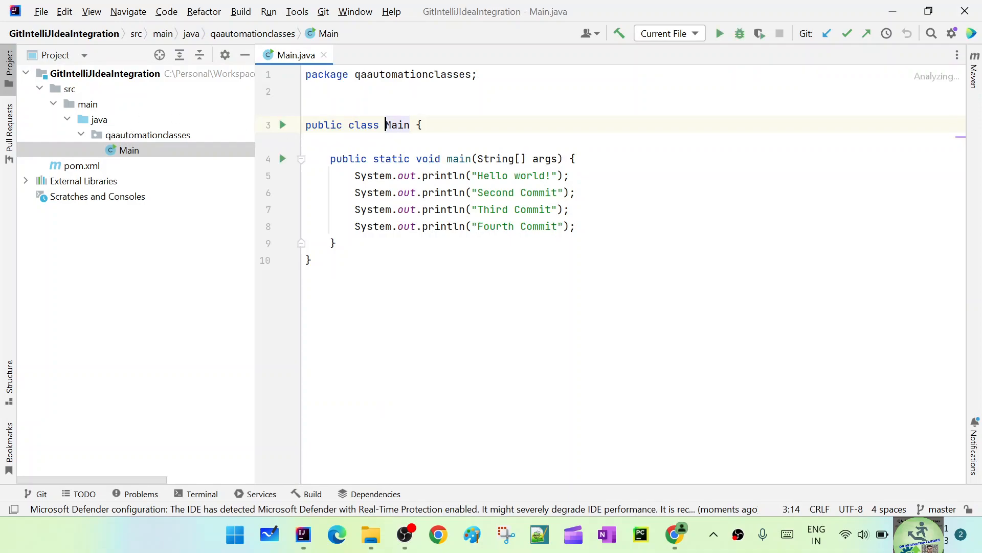
# Step: Highlight the print statements in the main method, and show and hide the Git author annotations for Main.java
pyautogui.moveTo(577, 227); pyautogui.dragTo(330, 175)
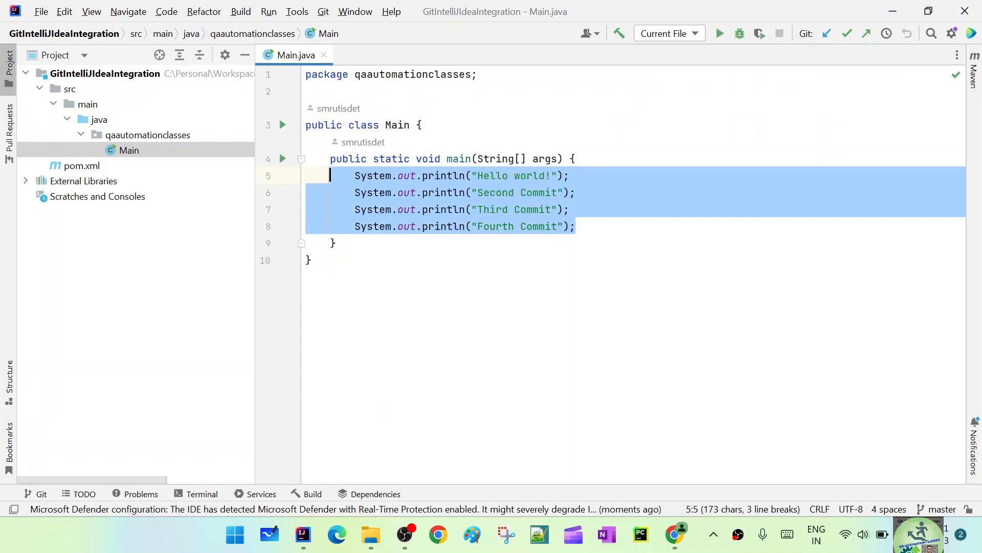
pyautogui.click(338, 109)
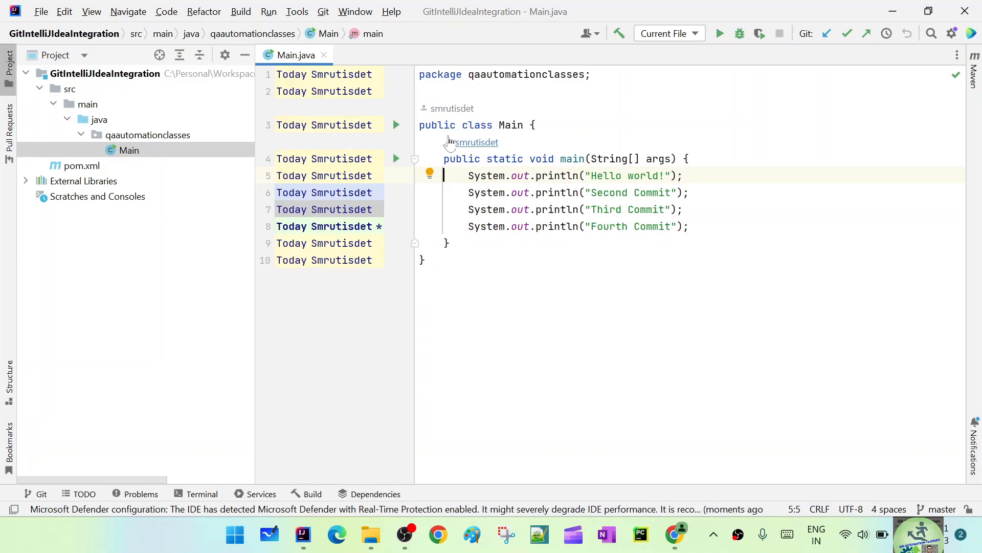
pyautogui.click(453, 112)
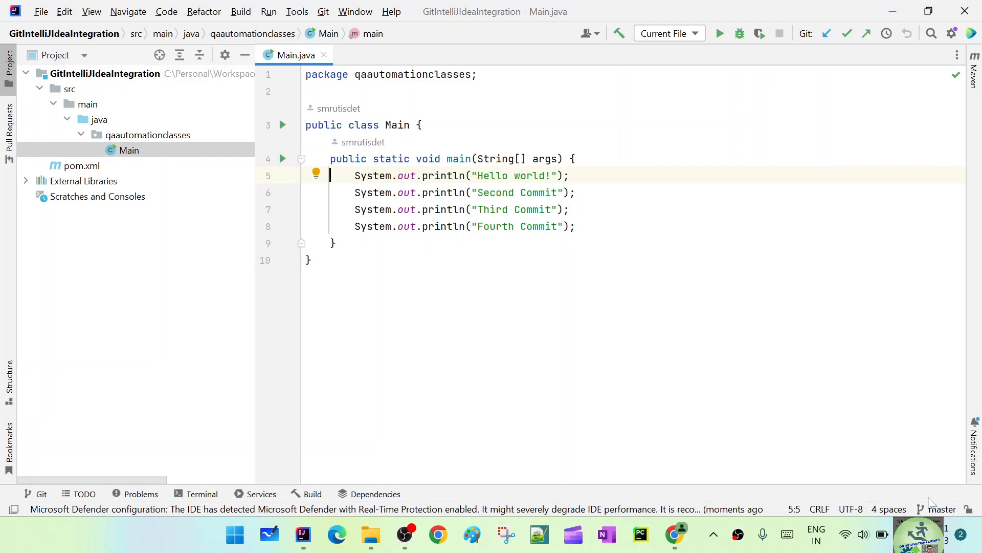
# Step: Open the Git log of the cloned project and inspect each commit from the first to the fourth
pyautogui.click(41, 494)
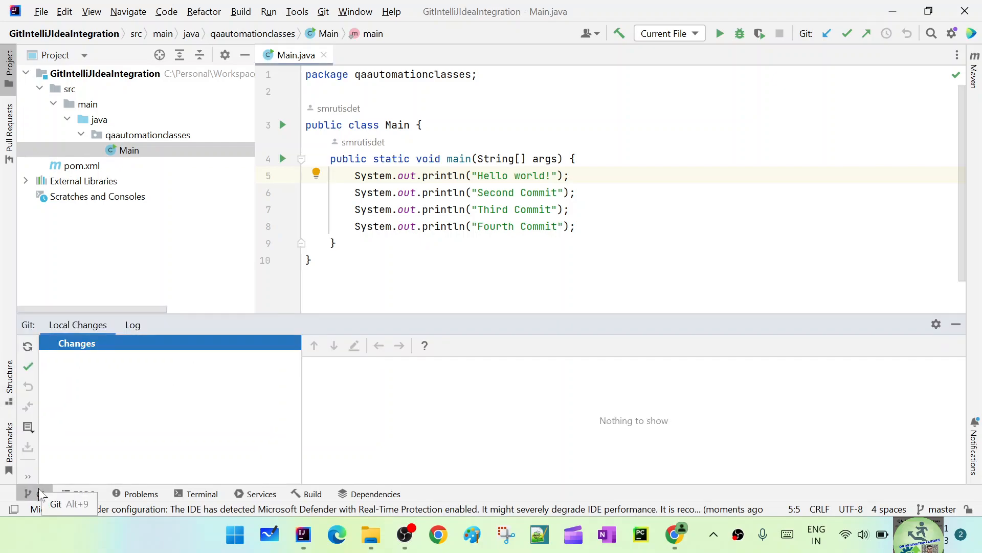
pyautogui.click(134, 325)
pyautogui.click(406, 423)
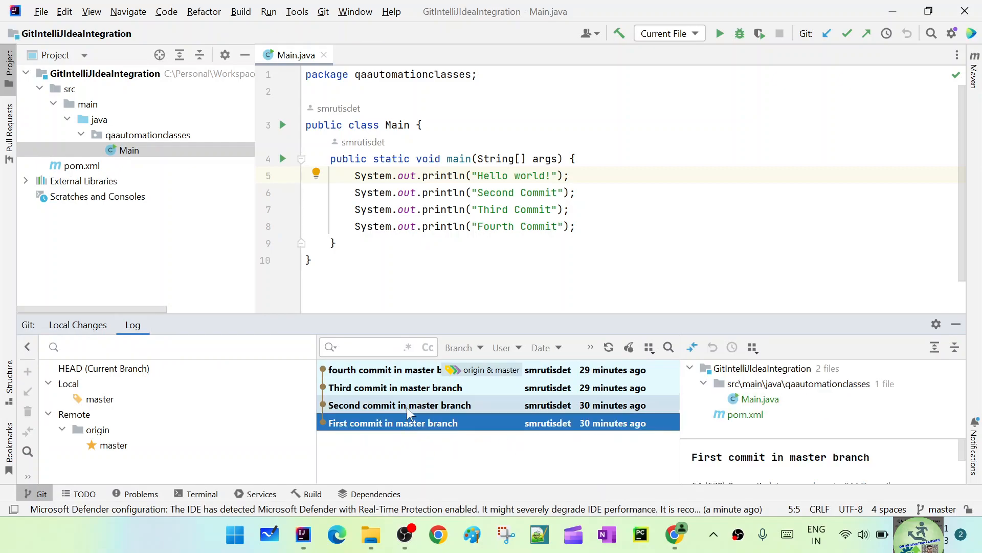
pyautogui.click(406, 405)
pyautogui.click(406, 392)
pyautogui.click(409, 371)
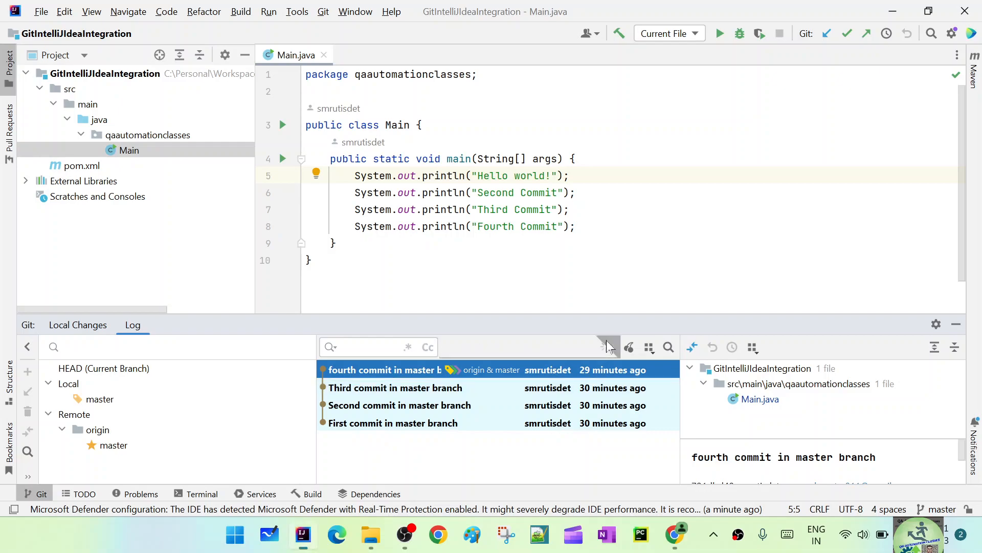
# Step: Switch to the GitHub repository page in Chrome, dismiss the clone options, and open the commit history of the master branch
pyautogui.click(687, 535)
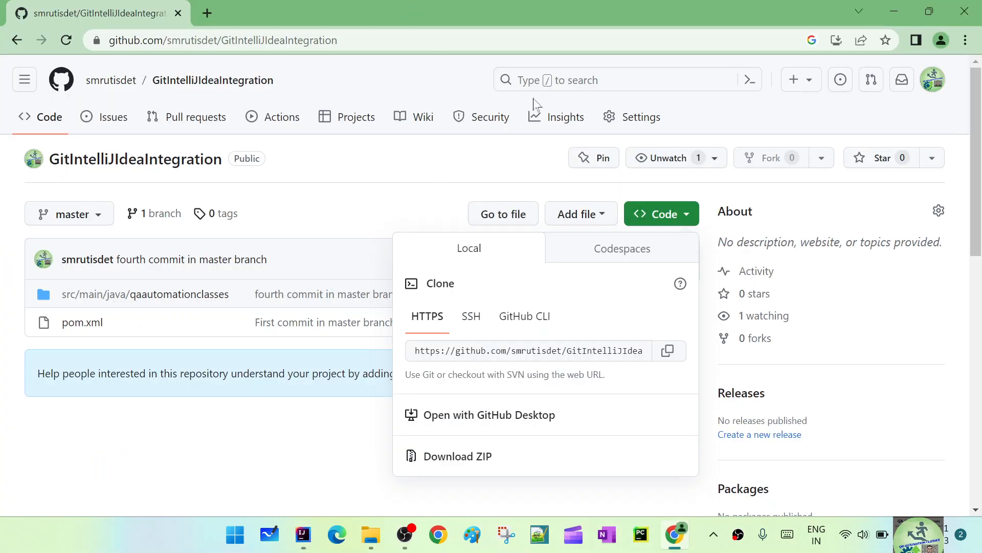
pyautogui.click(488, 172)
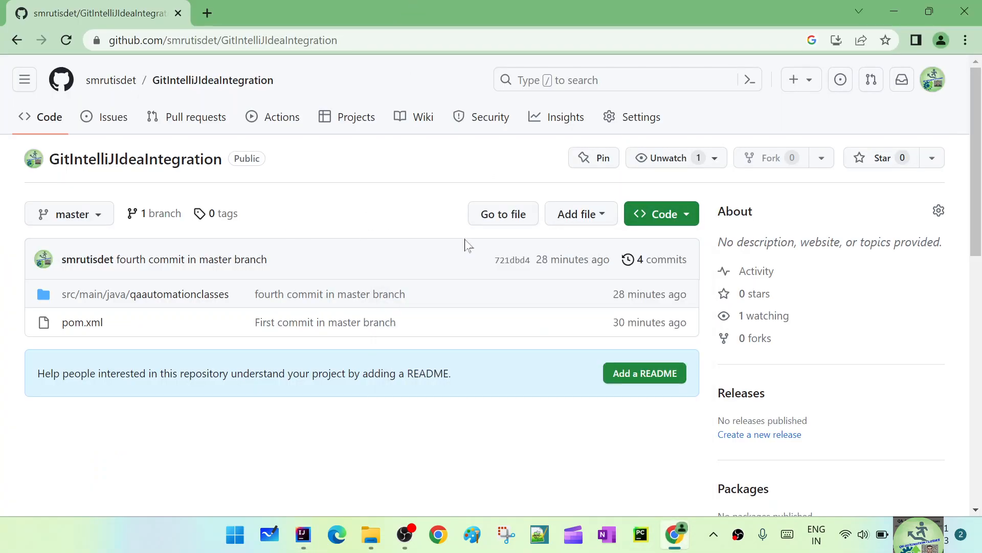
pyautogui.click(48, 121)
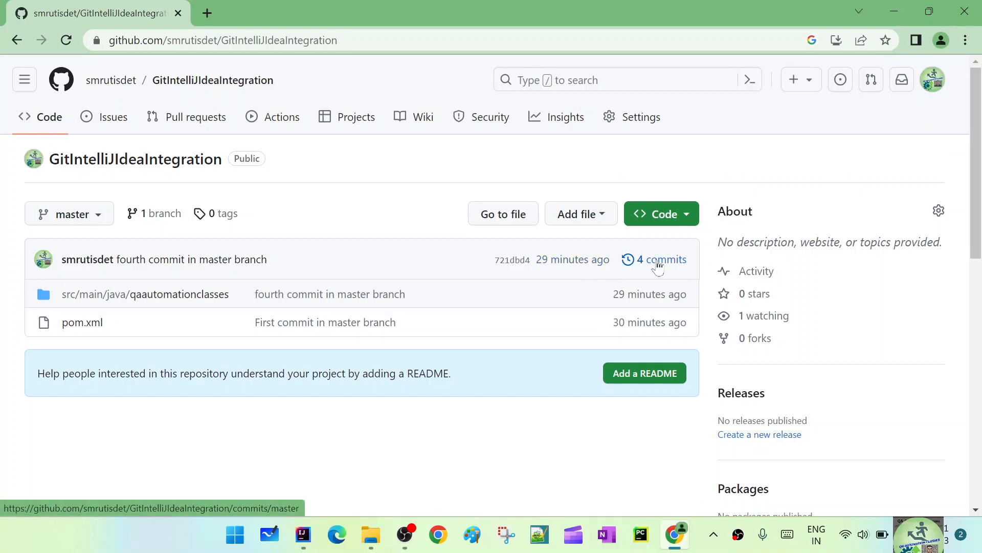
pyautogui.click(658, 265)
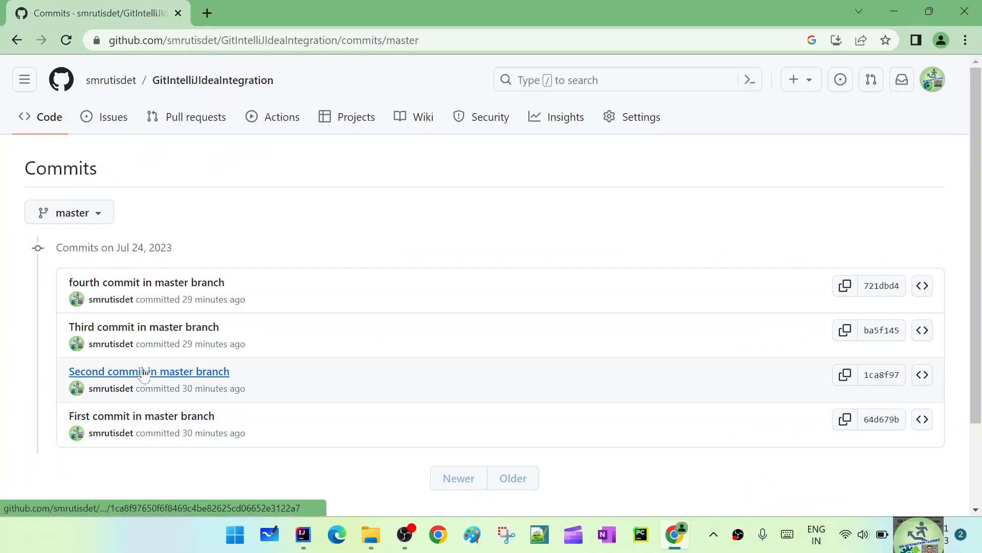
# Step: Review the pom.xml and Main.java changes in commit 64d679b, go back to the commit history, and check its branch list
pyautogui.click(880, 426)
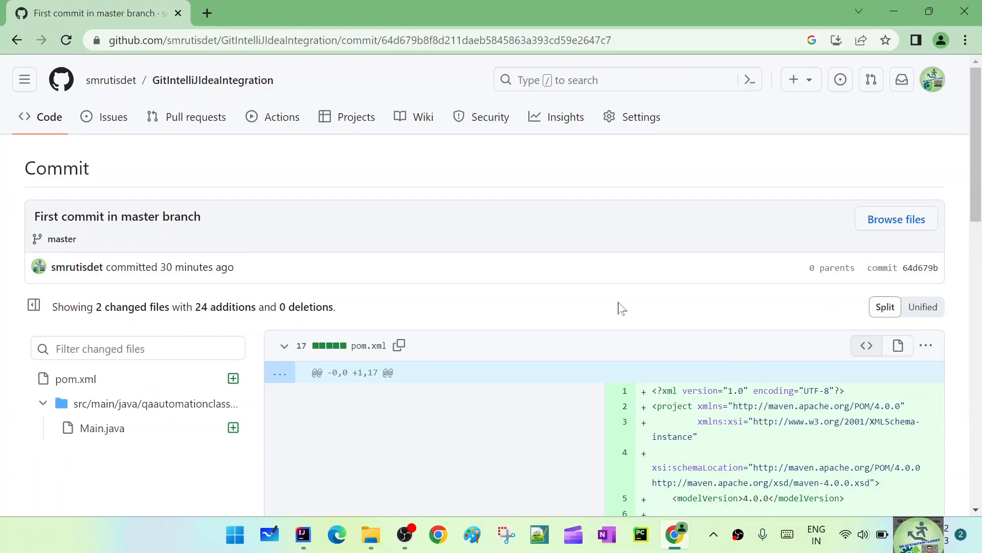
pyautogui.scroll(-3, 622, 307)
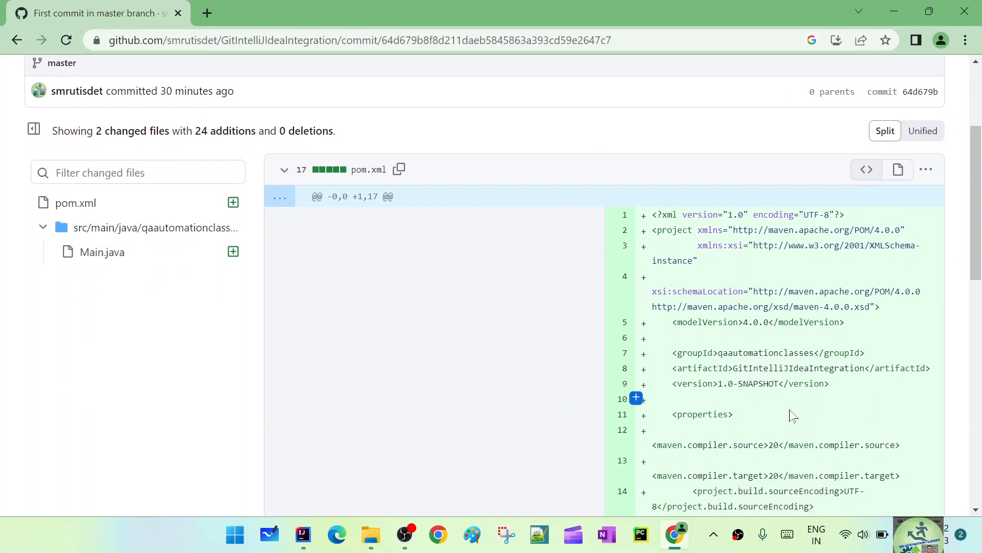
pyautogui.scroll(-8, 792, 416)
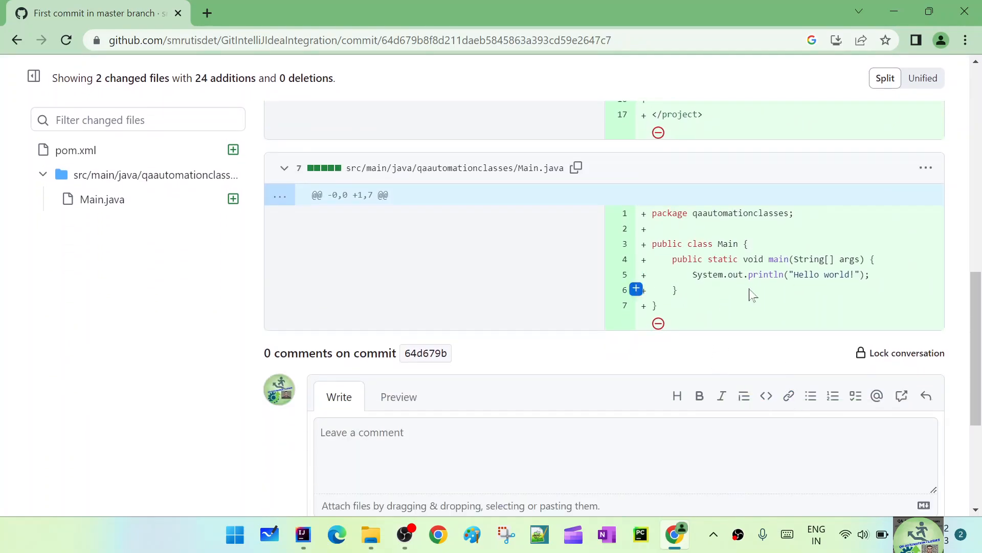
pyautogui.scroll(10, 589, 367)
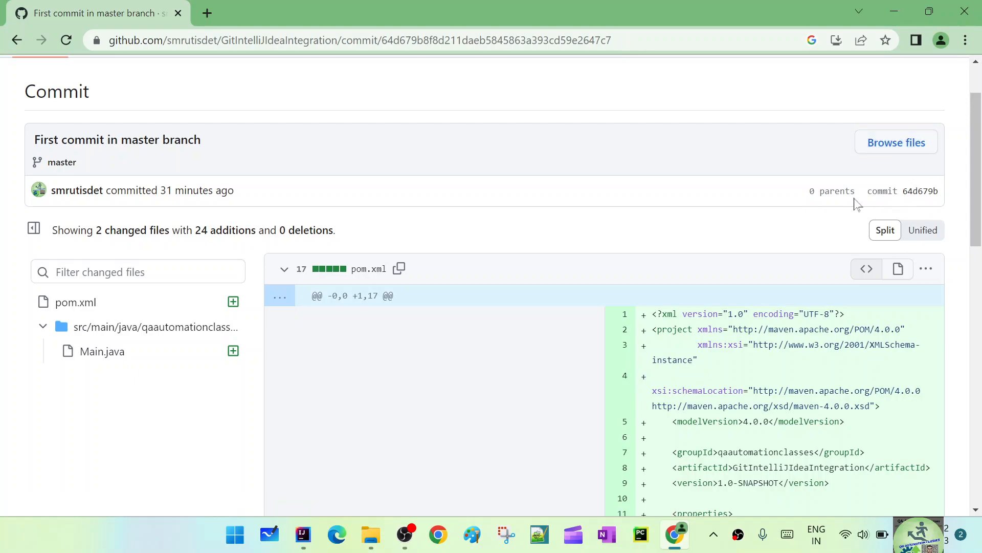
pyautogui.scroll(2, 136, 184)
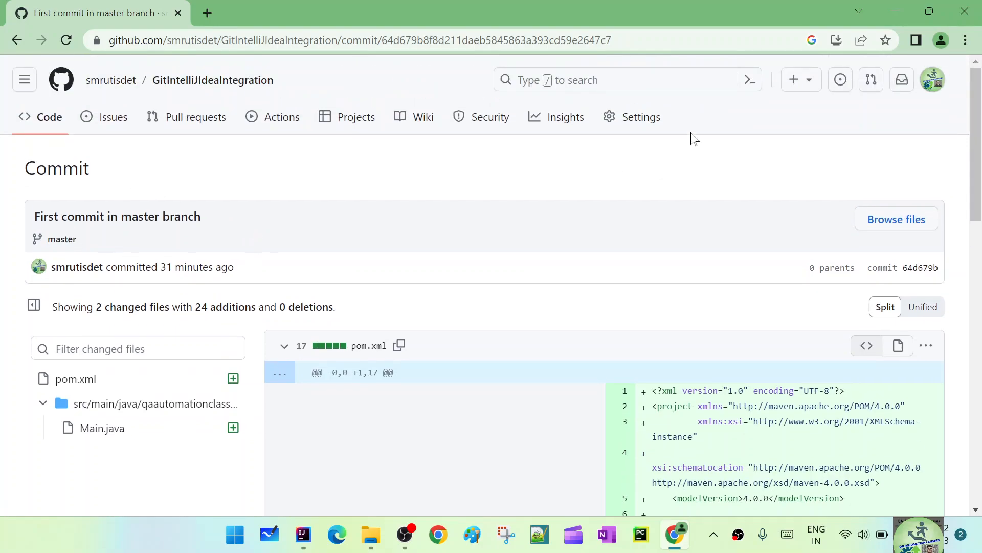
pyautogui.click(17, 40)
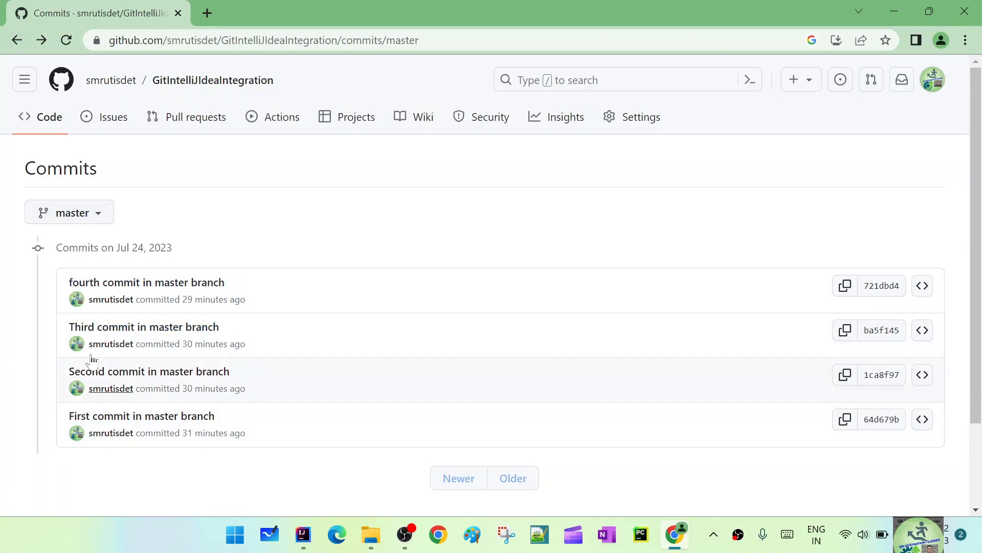
pyautogui.click(83, 217)
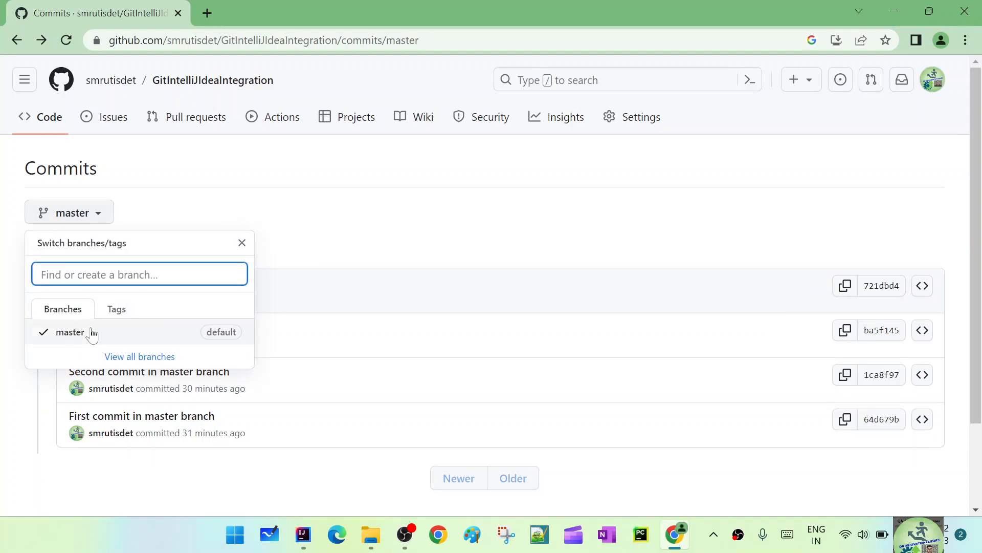
pyautogui.click(92, 221)
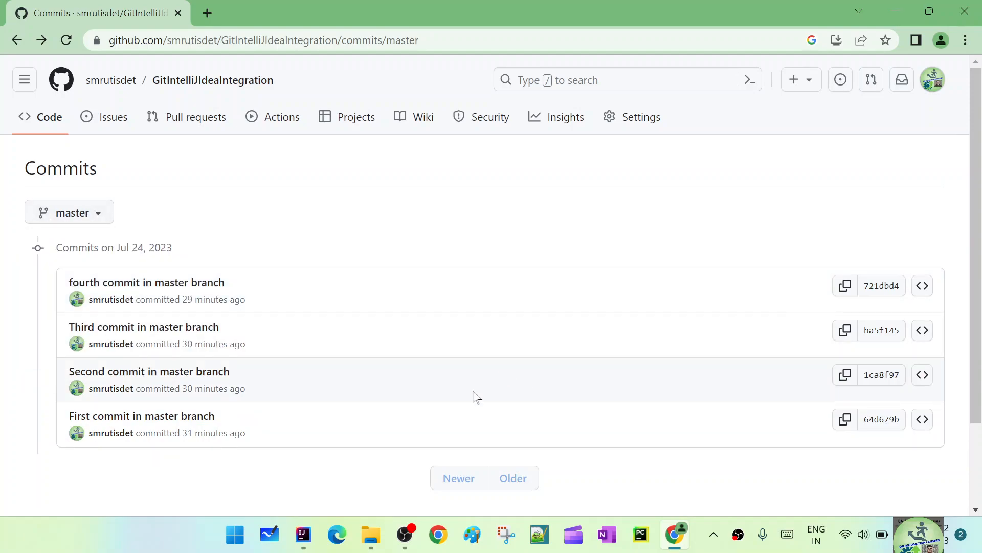
# Step: Return to IntelliJ IDEA and choose to always add externally added files to Git
pyautogui.click(304, 534)
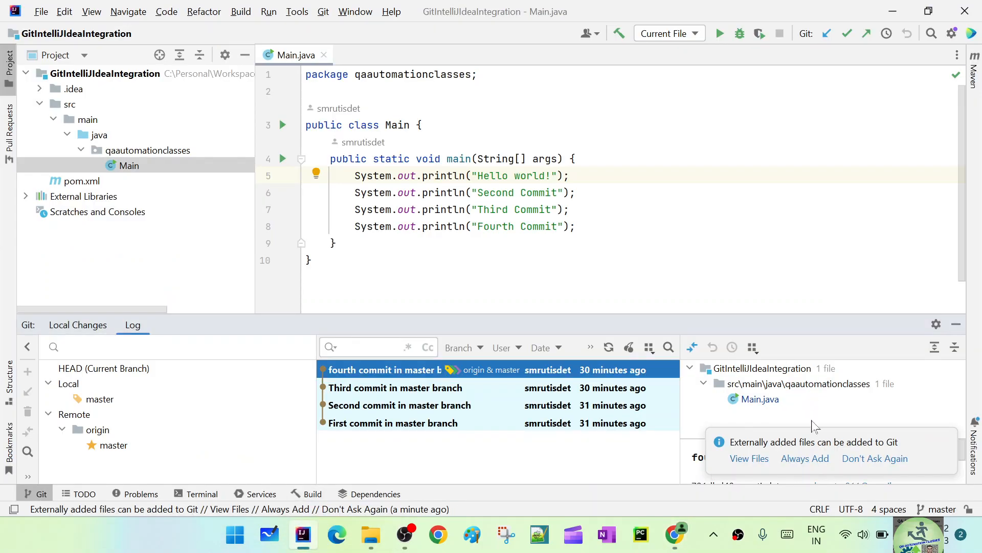
pyautogui.click(813, 459)
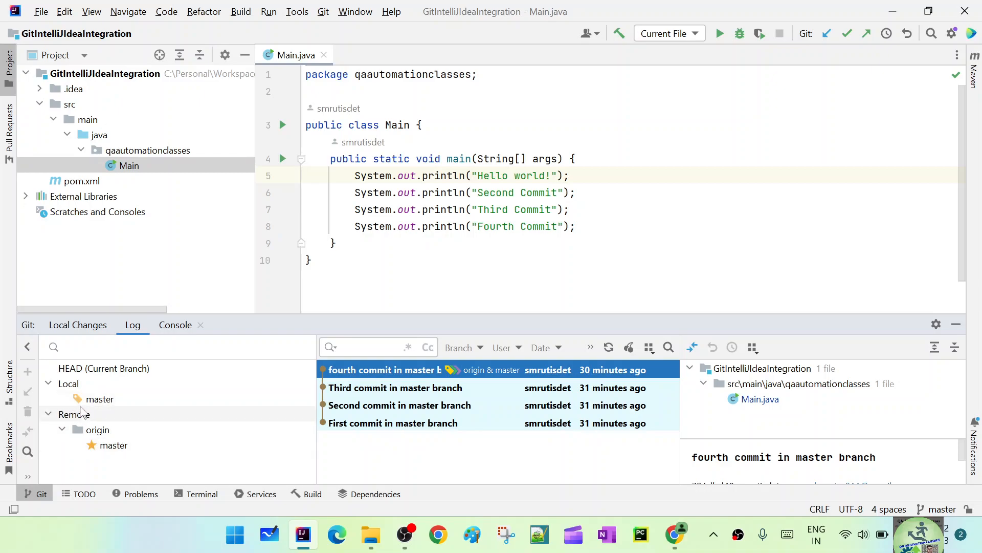
# Step: Compare the remote origin/master branch in the Git log with the GitHub commit history, and check the local and remote entries in Git Branches
pyautogui.click(113, 444)
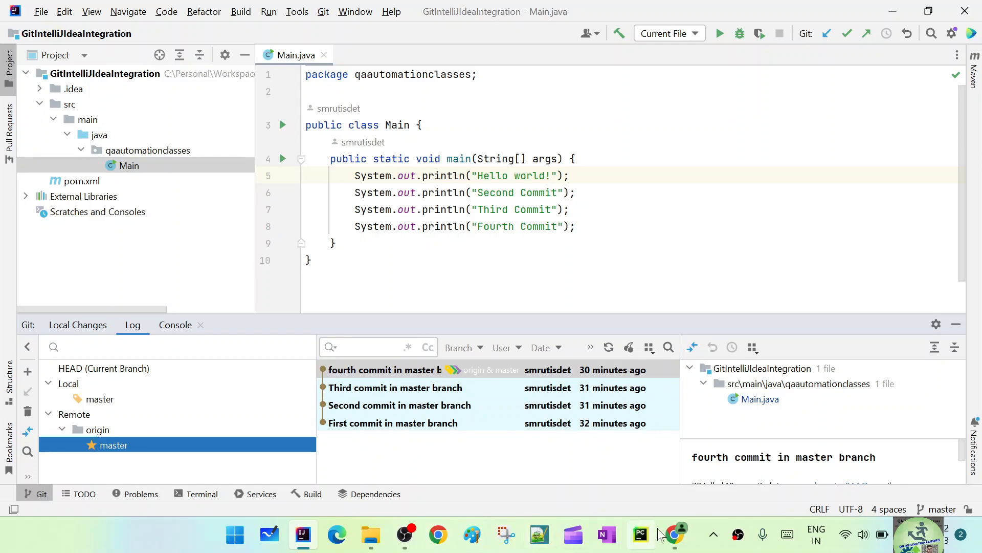
pyautogui.click(675, 535)
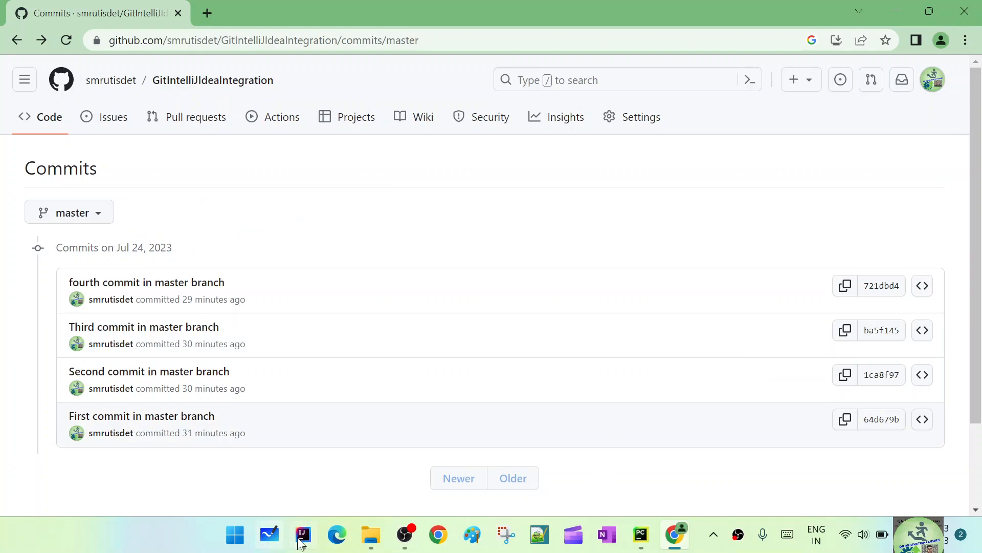
pyautogui.click(306, 523)
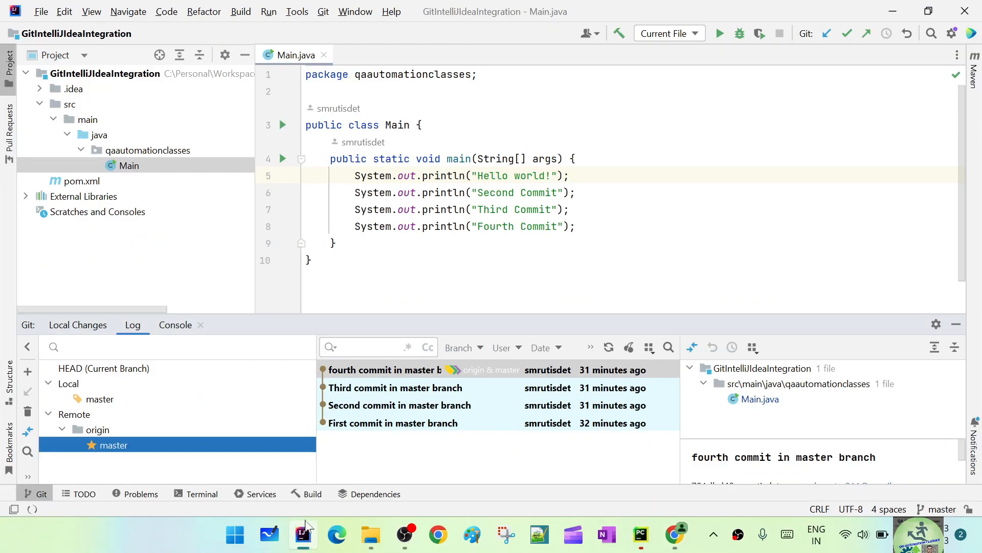
pyautogui.click(932, 509)
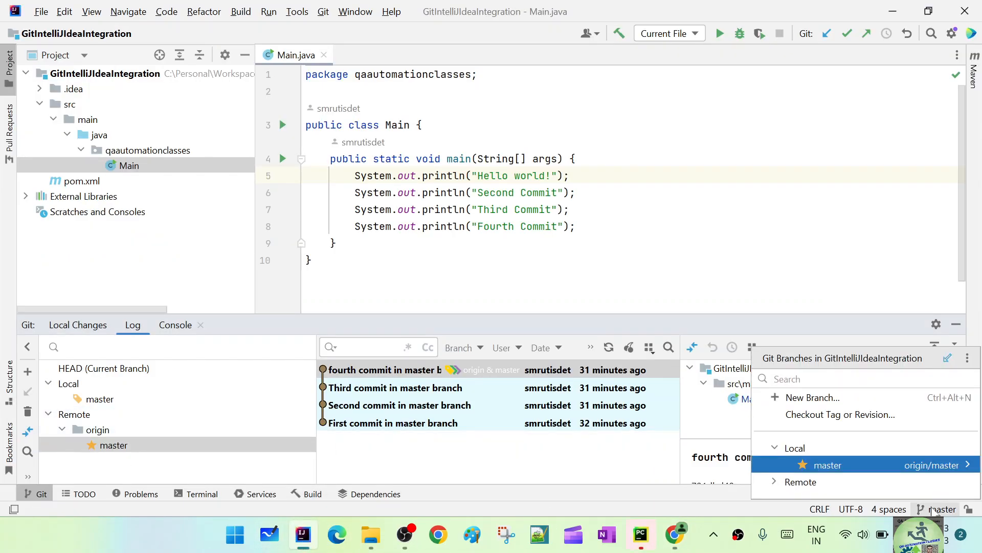
pyautogui.click(801, 482)
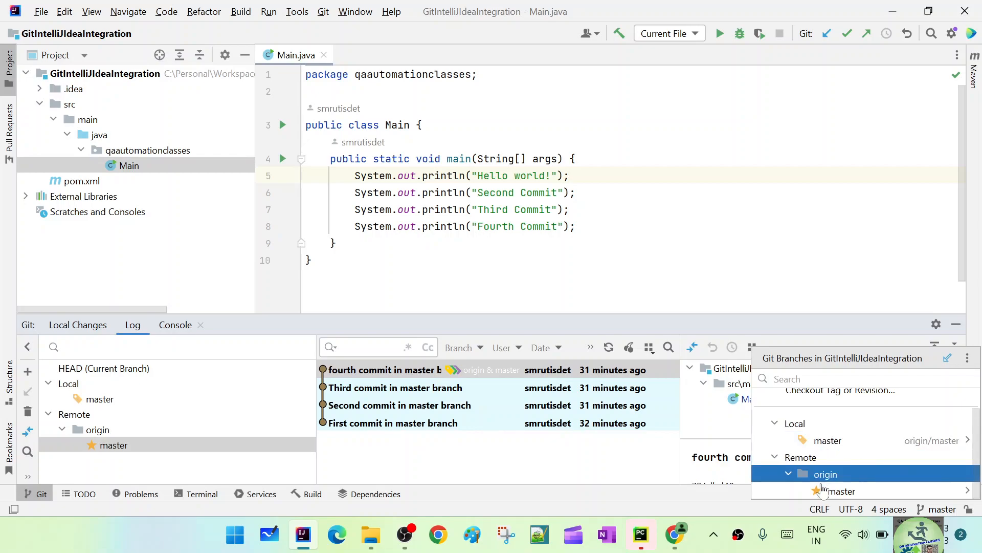
pyautogui.click(185, 447)
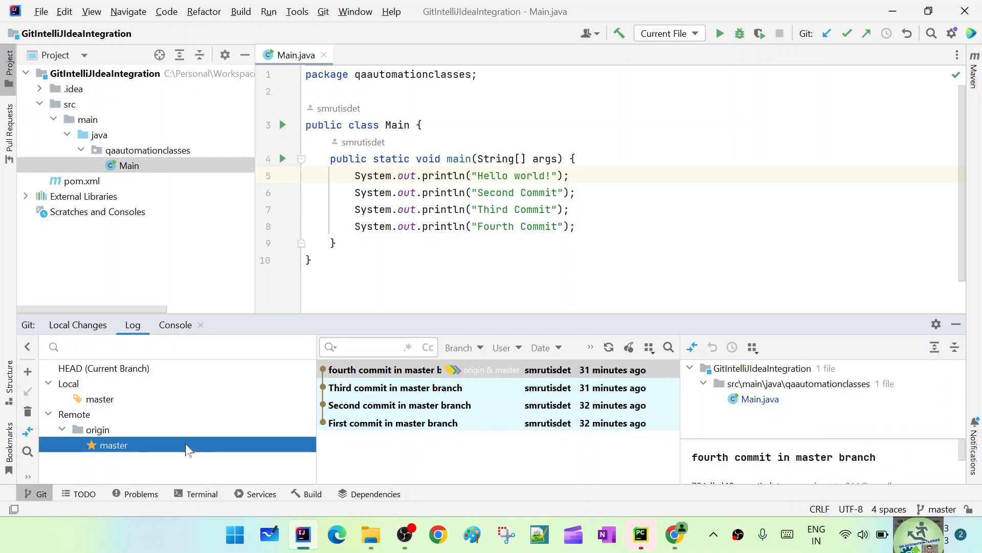